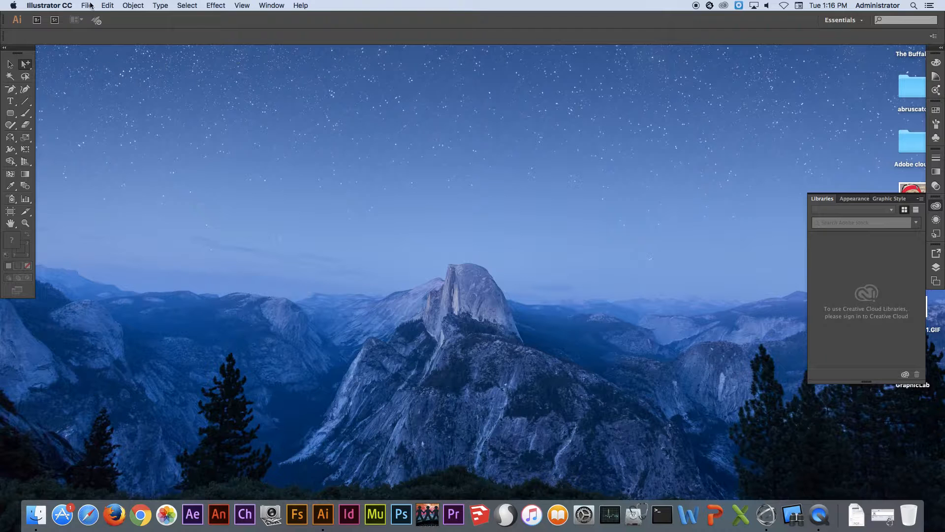
Create a new Letter-size document in inches, named with the designer's first name followed by "project 1"
click(93, 16)
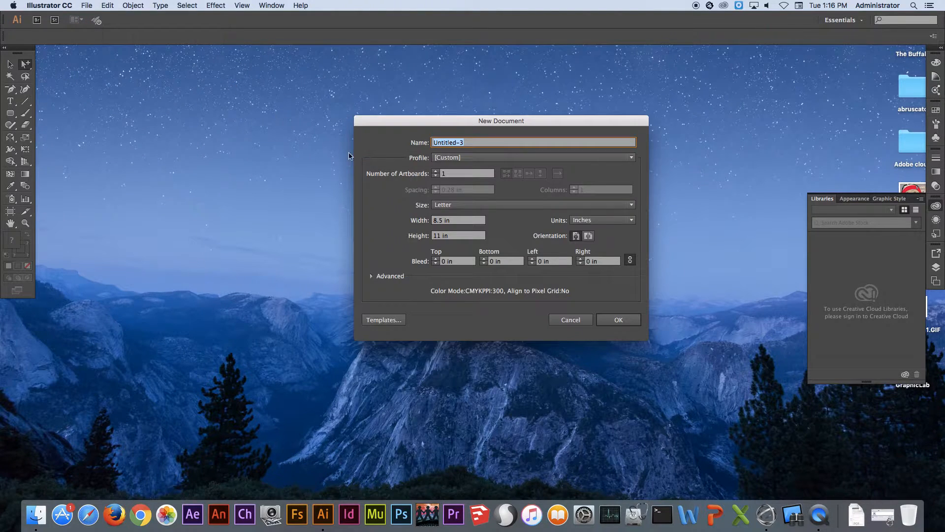
click(463, 205)
click(450, 227)
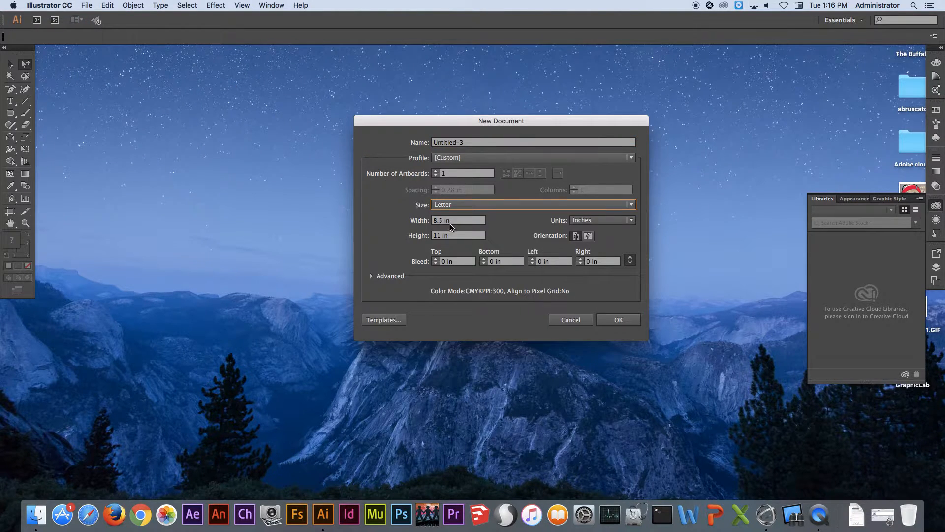
click(470, 144)
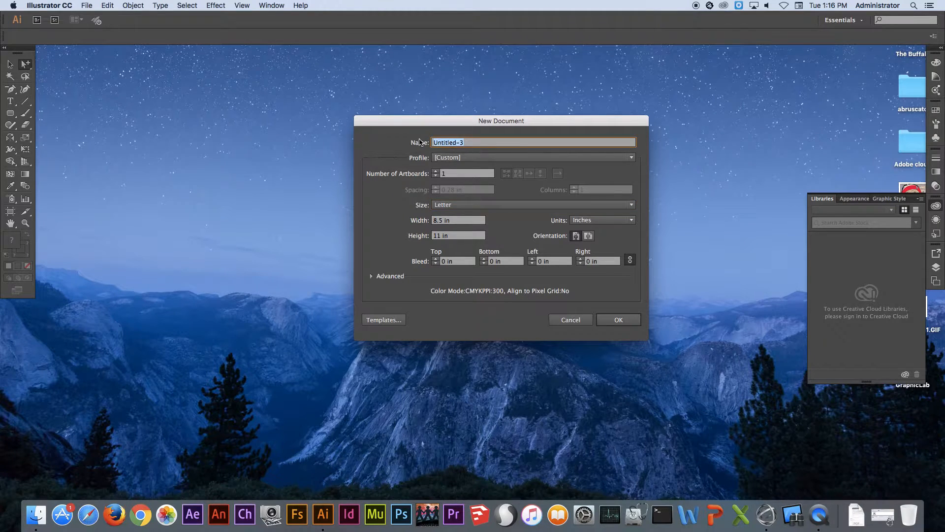
text(mike project)
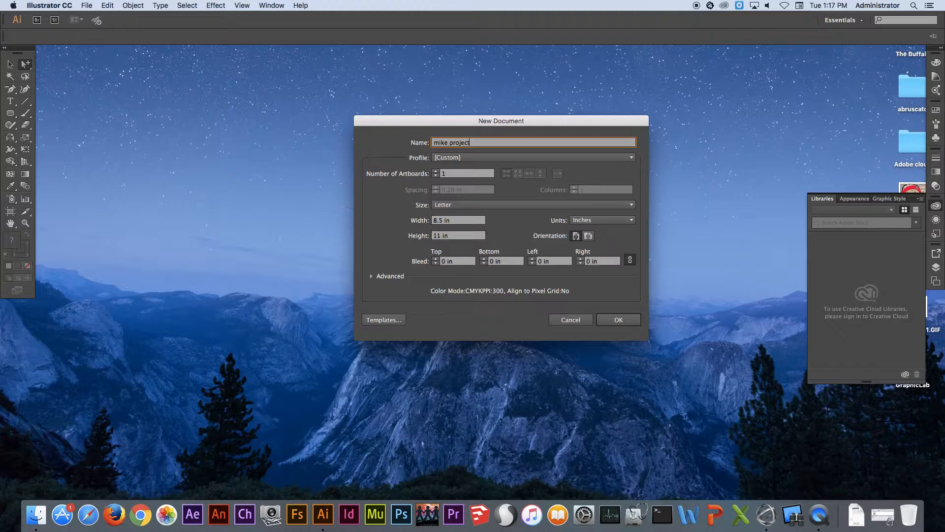
text( 1)
click(618, 320)
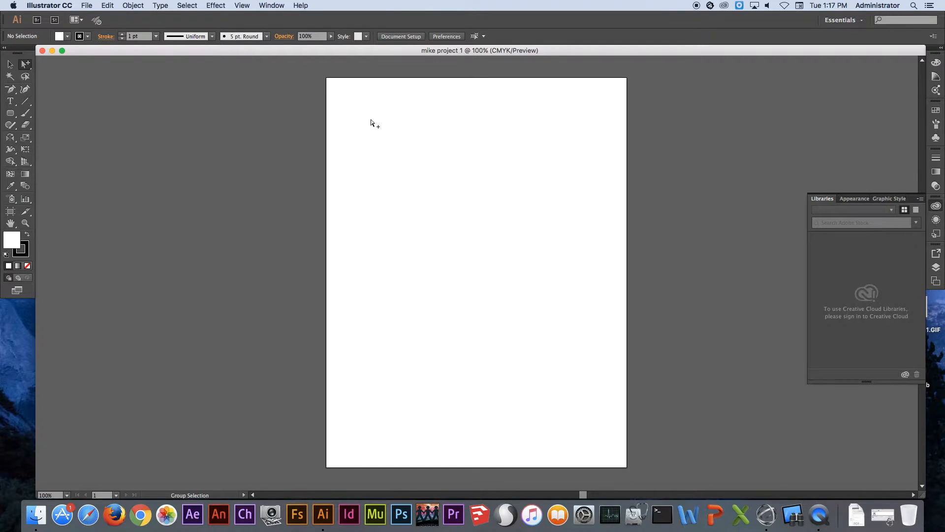
Undock the toolbox and float it in the empty area beside the artboard
key(super+equal)
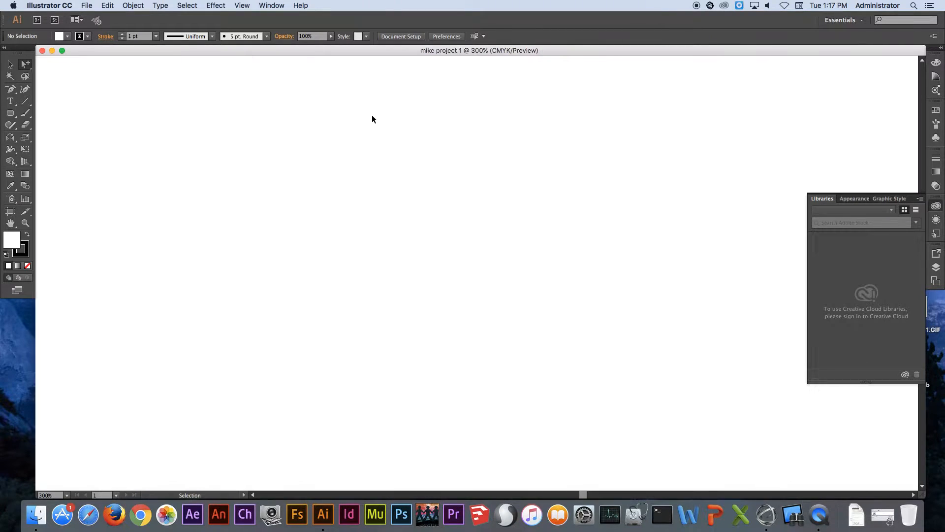
key(super+minus)
key(super+minus)
key(super+minus)
key(super+minus)
key(super+alt+0)
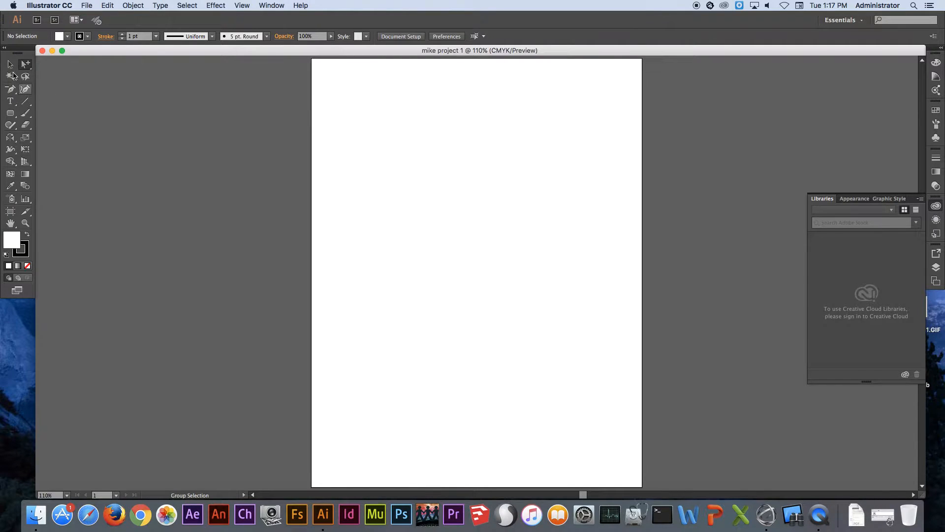
drag(17, 52, 129, 80)
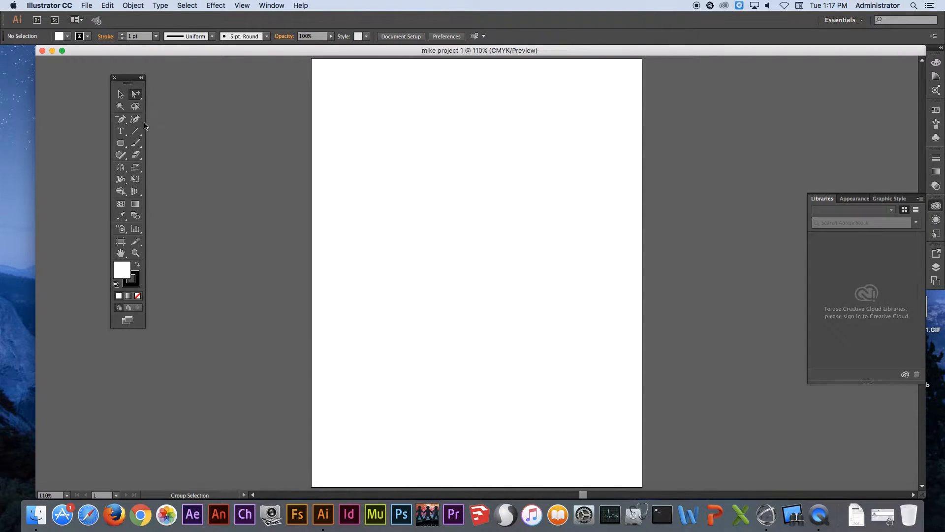
Draw a trial ellipse about 3.6 in wide and 3.75 in high on the artboard with the Ellipse tool, and undo it
click(122, 143)
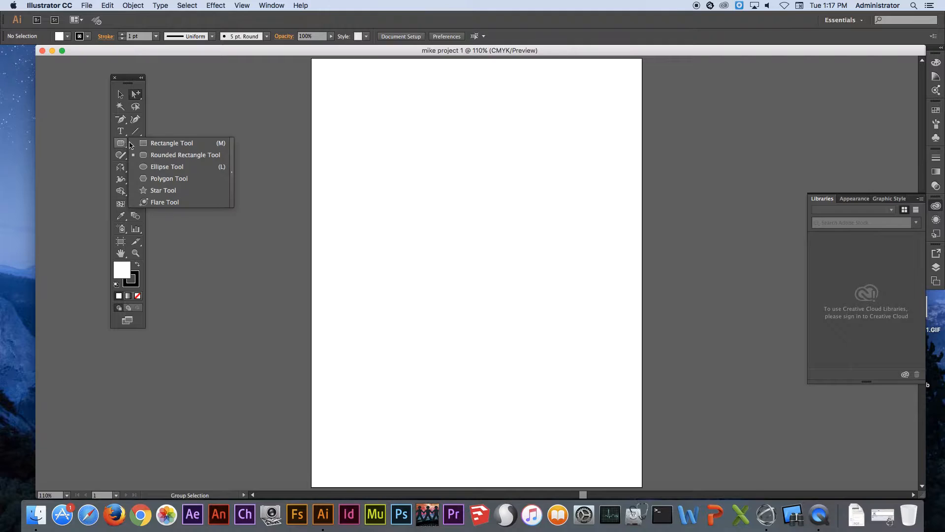
click(167, 166)
drag(435, 140, 576, 285)
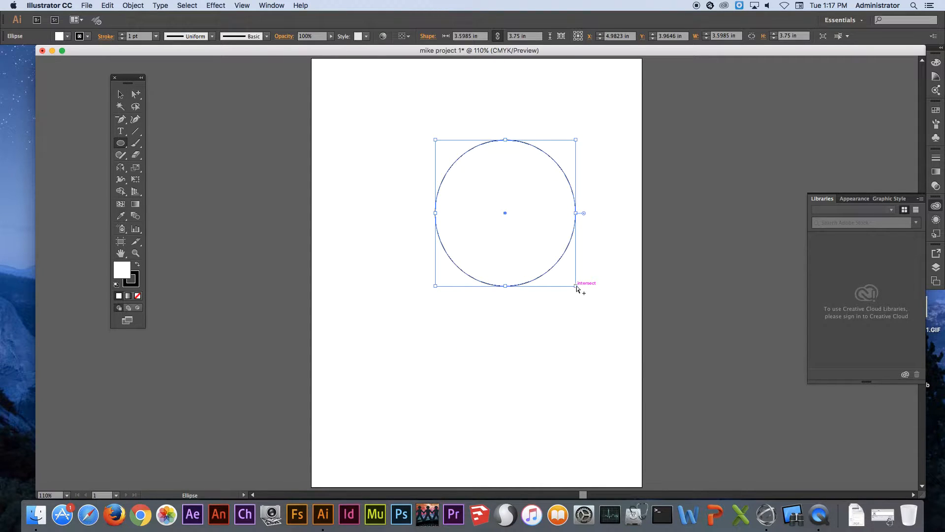
key(super+z)
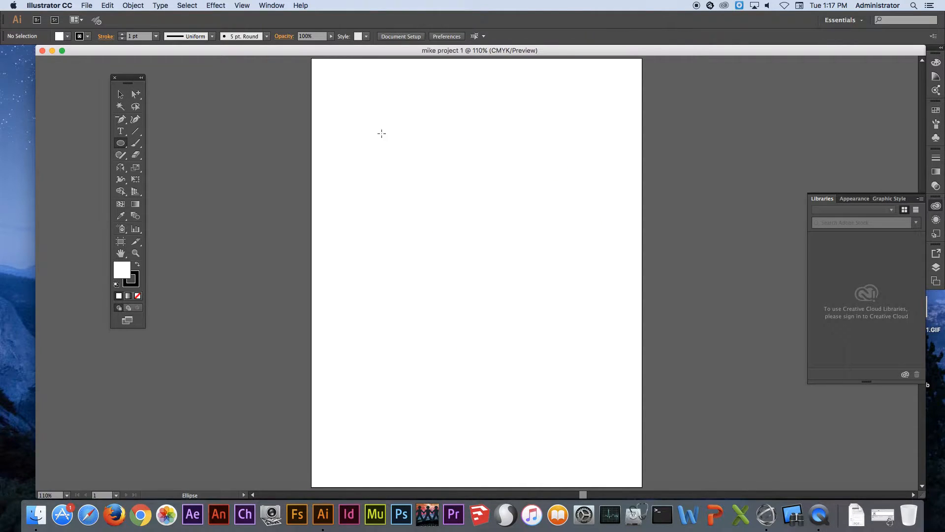
Set the default fill to red and the black stroke's weight to 3 pt
click(66, 37)
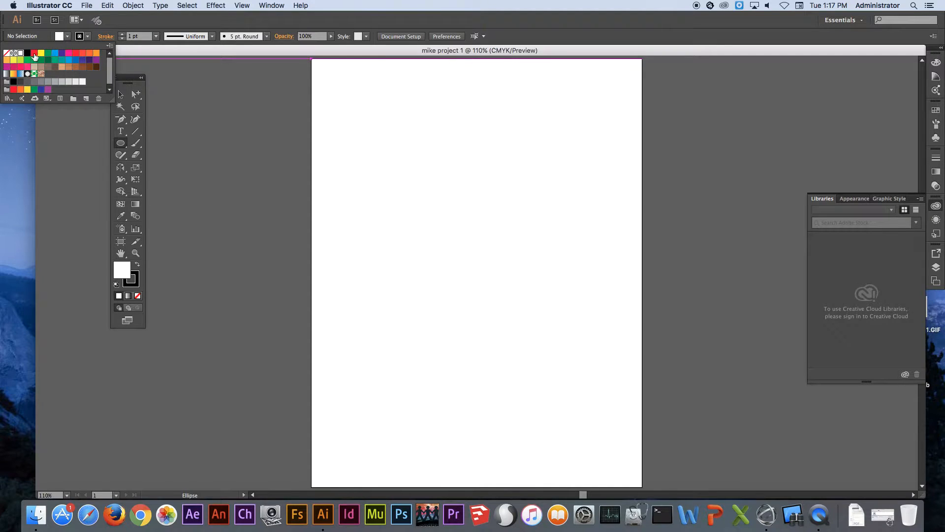
click(34, 53)
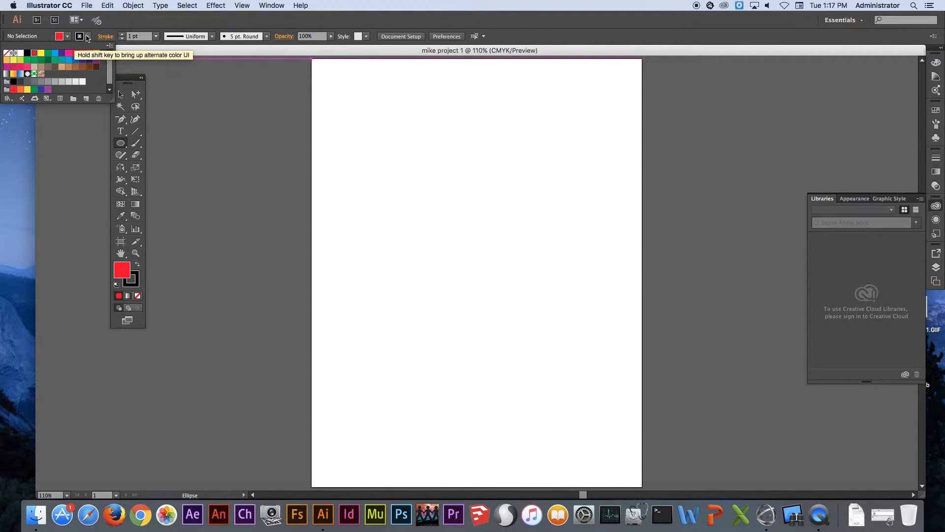
click(88, 36)
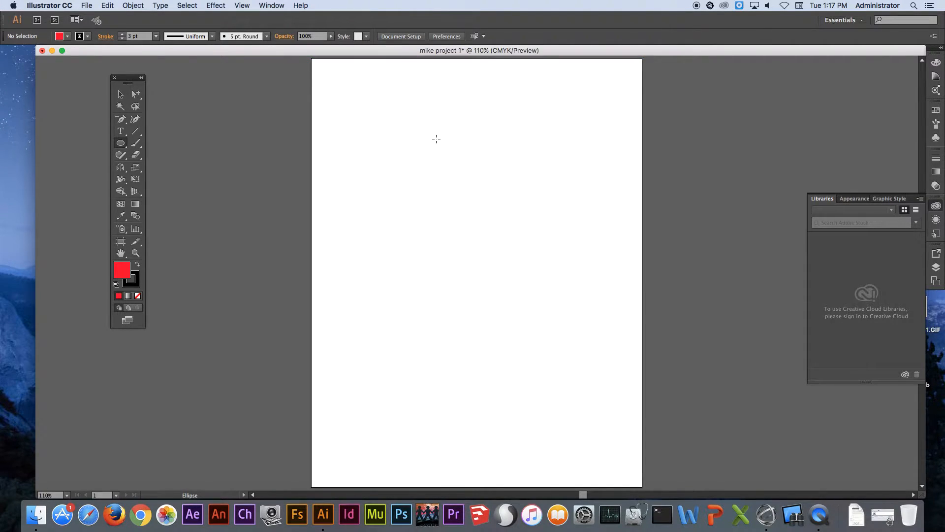
Draw a red circle about 2.12 in in diameter in the upper middle of the artboard
drag(440, 151, 553, 263)
key(Delete)
drag(464, 194, 506, 170)
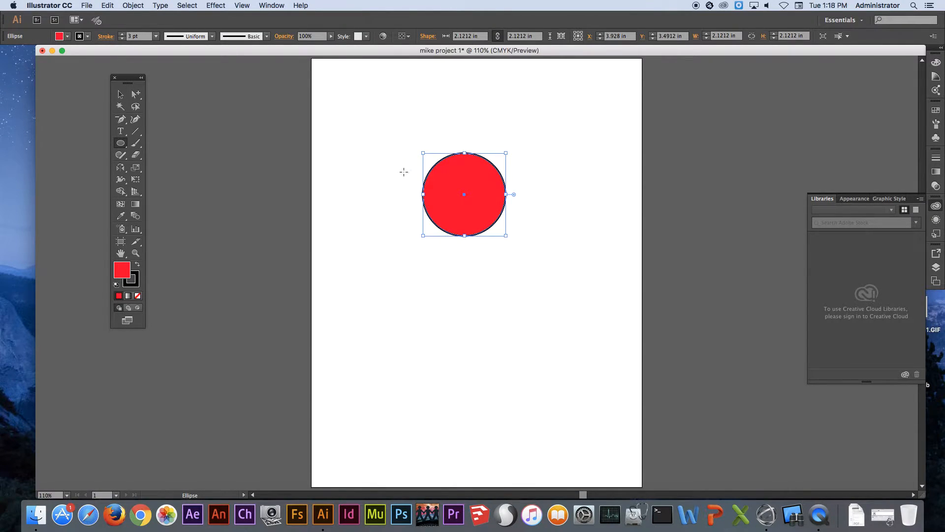
Draw a smaller red circle about 0.61 in in diameter to the upper left of the large circle
key(super+space)
drag(398, 135, 544, 268)
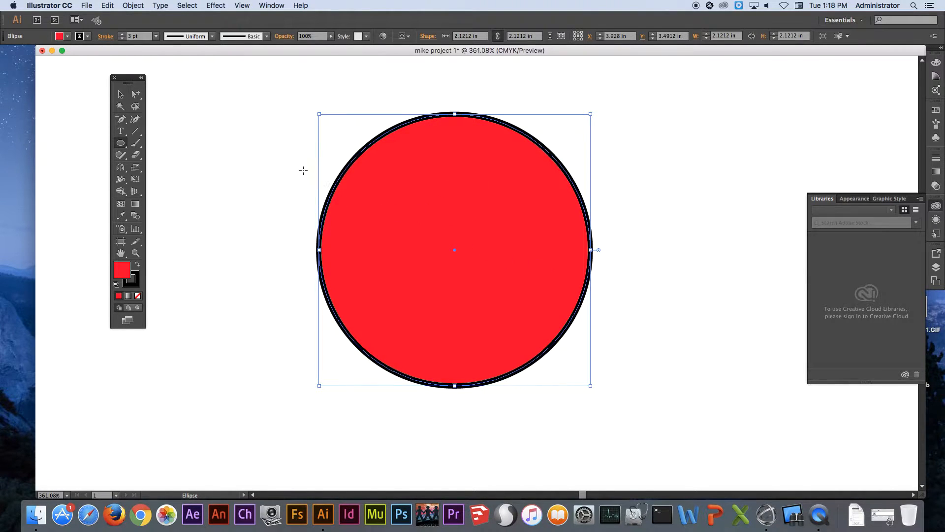
drag(264, 185, 397, 197)
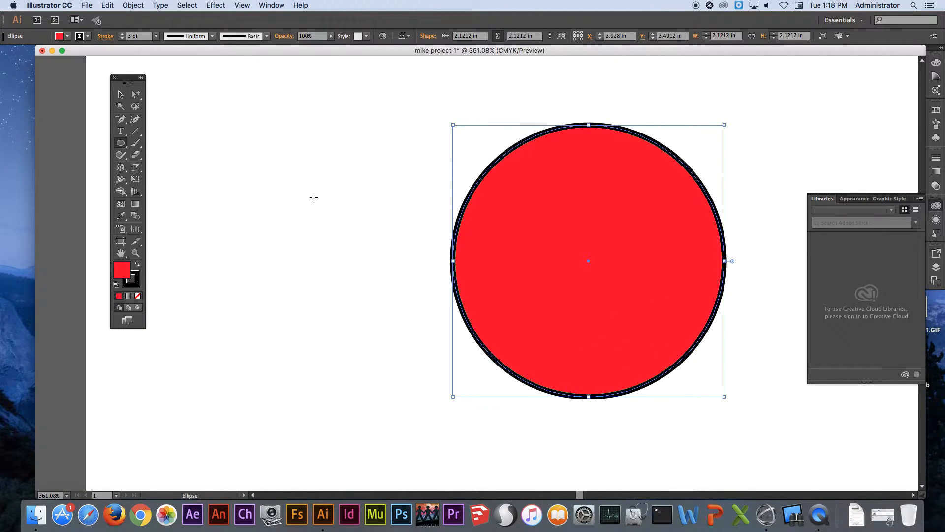
key(super+alt)
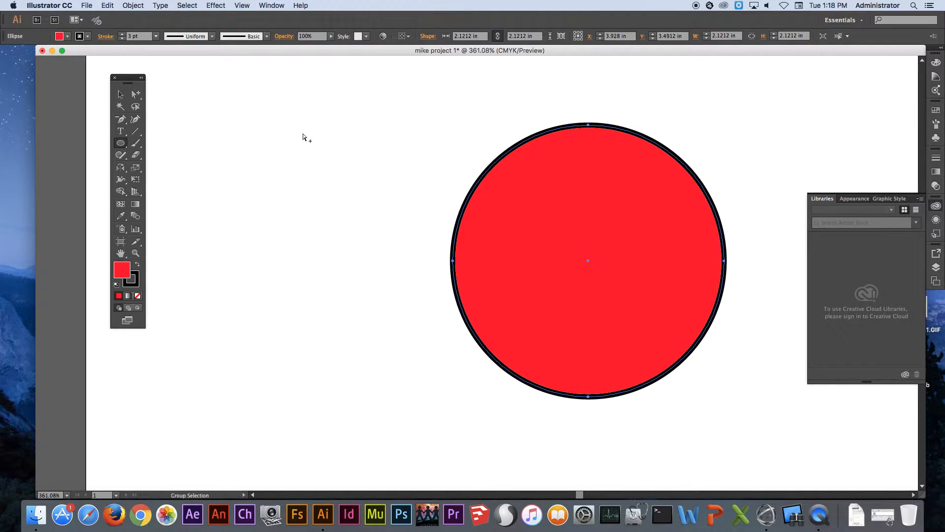
click(302, 137)
drag(120, 143, 166, 167)
drag(310, 193, 348, 154)
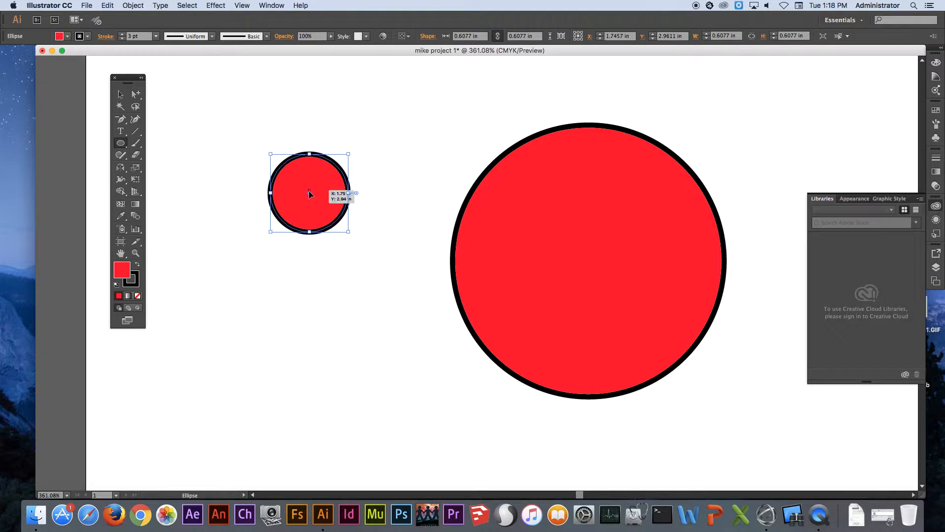
Draw two nested circles, about 0.39 in and 0.25 in in diameter, inside the small circle
drag(309, 193, 334, 162)
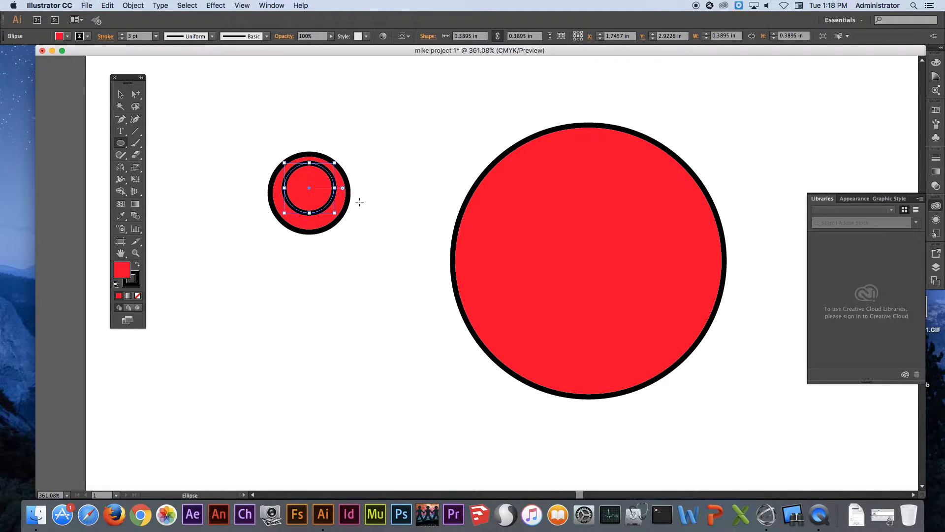
key(super)
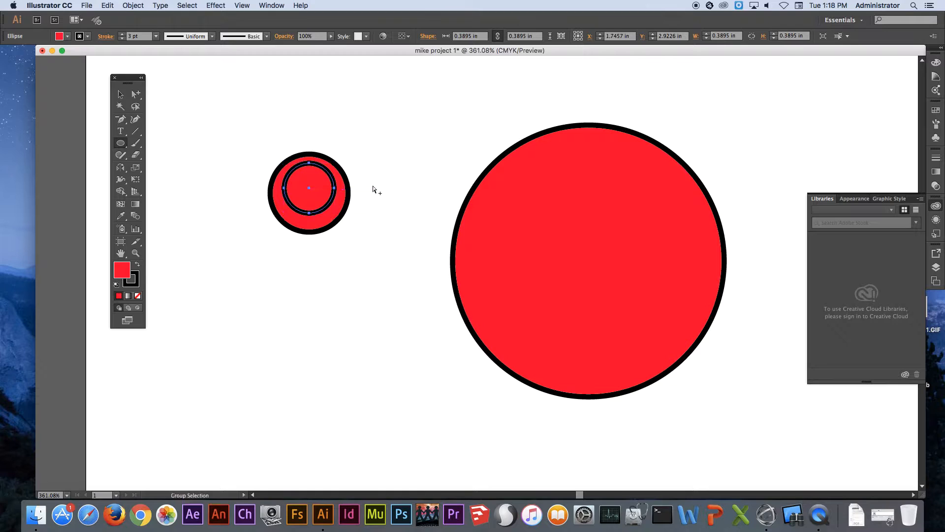
super+click(373, 189)
drag(310, 188, 325, 172)
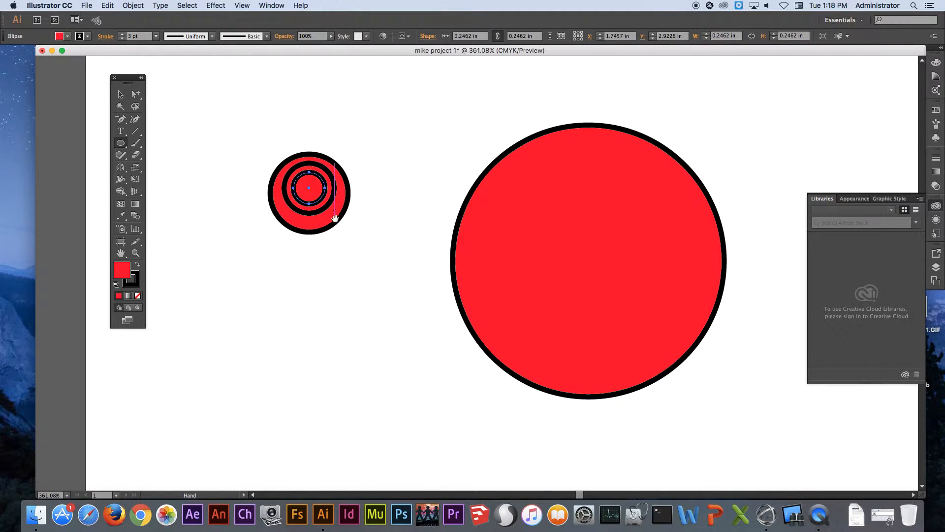
Reshape the innermost circle into a flat, eye-shaped ellipse about 0.34 in wide and 0.12 in high
scroll(362, 185, left, 3)
scroll(362, 184, down, 2)
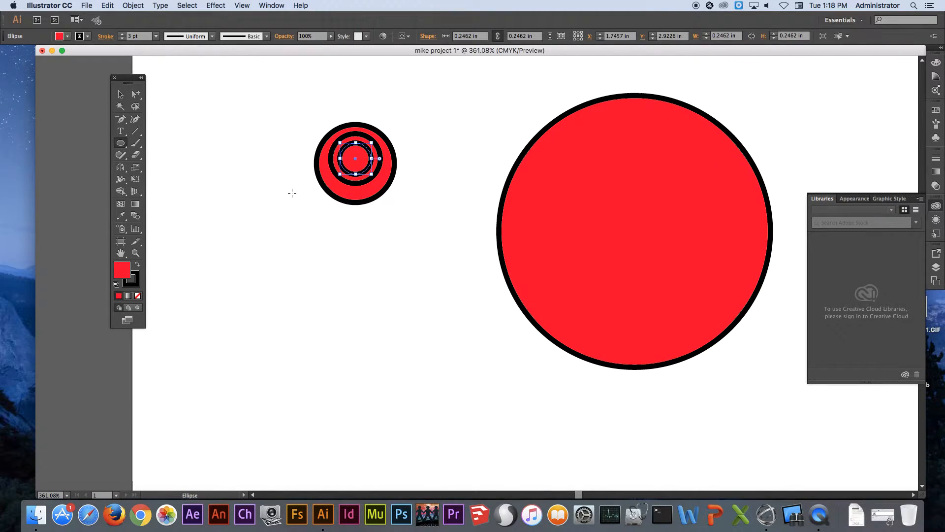
key(space)
click(119, 95)
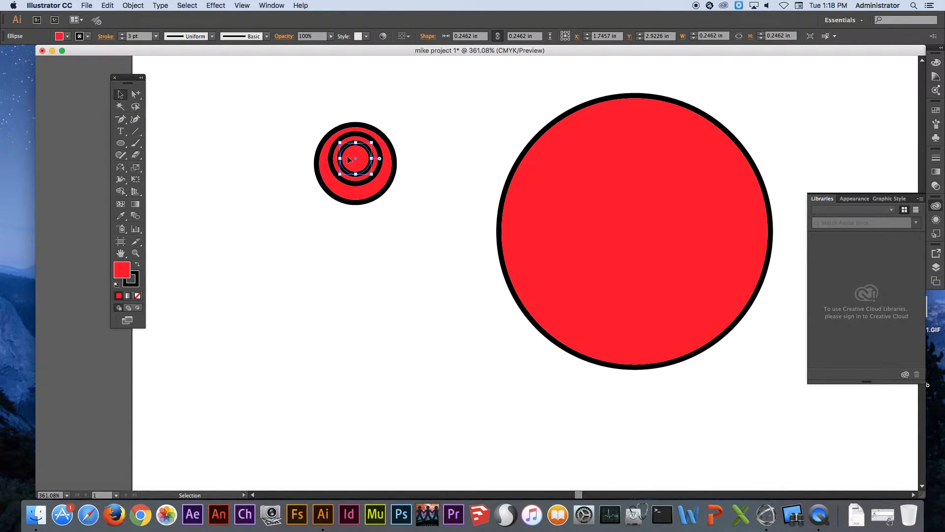
drag(356, 161, 379, 160)
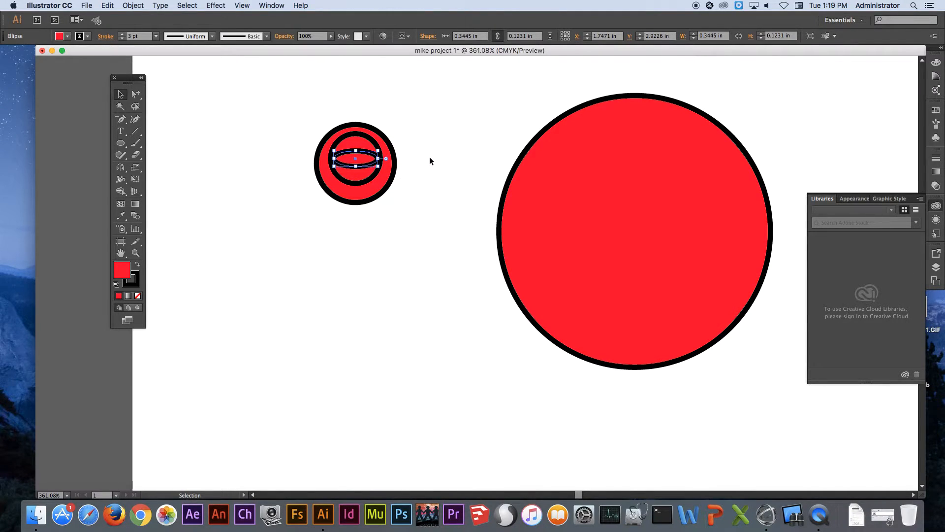
click(423, 141)
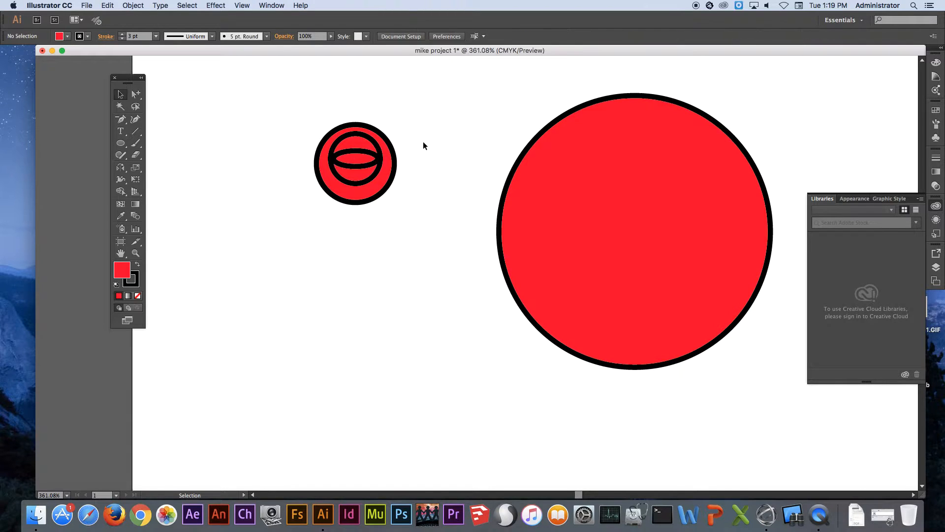
Draw a pupil circle about 0.09 in in diameter at the middle of the flat ellipse and fill it black
click(121, 143)
drag(302, 124, 414, 242)
drag(495, 218, 444, 209)
drag(421, 177, 463, 219)
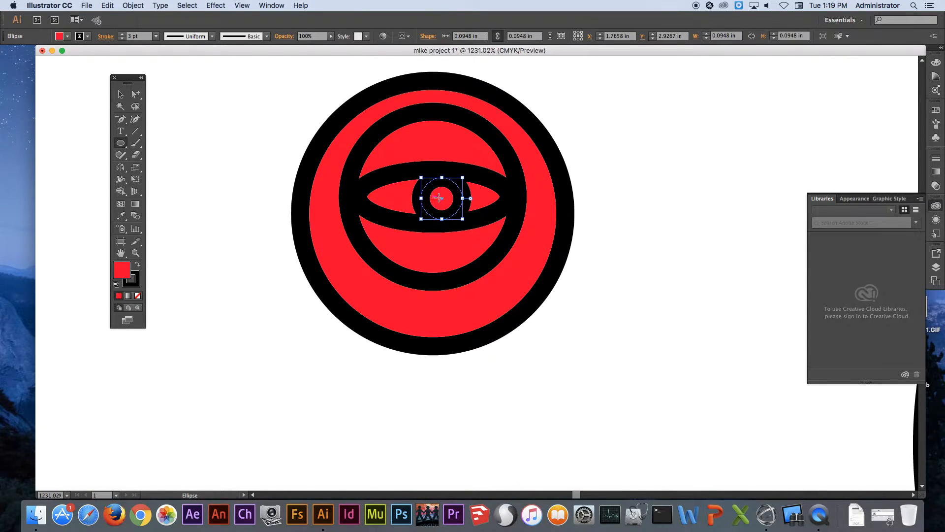
click(70, 38)
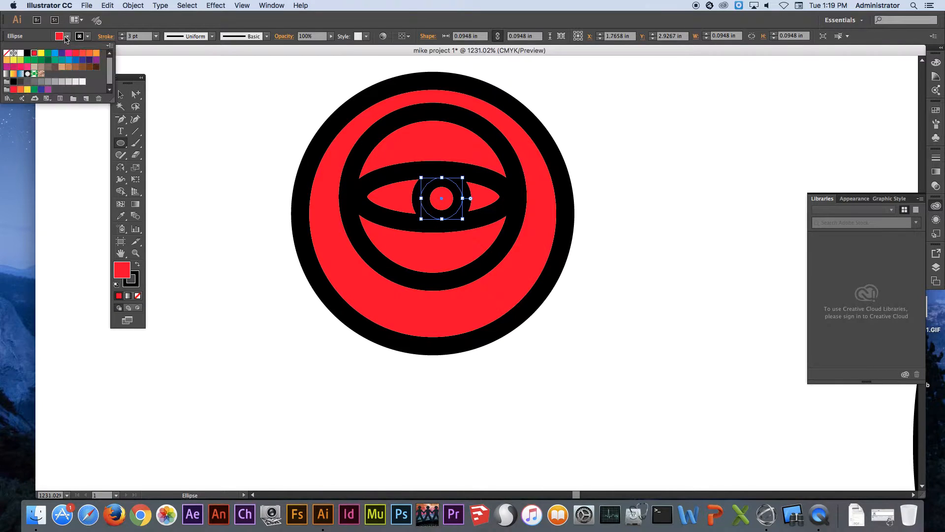
click(27, 53)
click(632, 161)
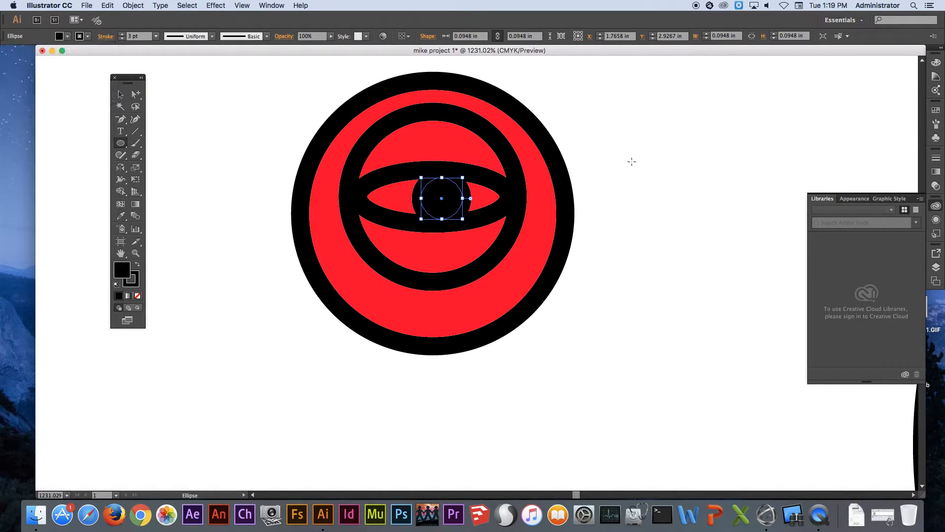
super+click(642, 123)
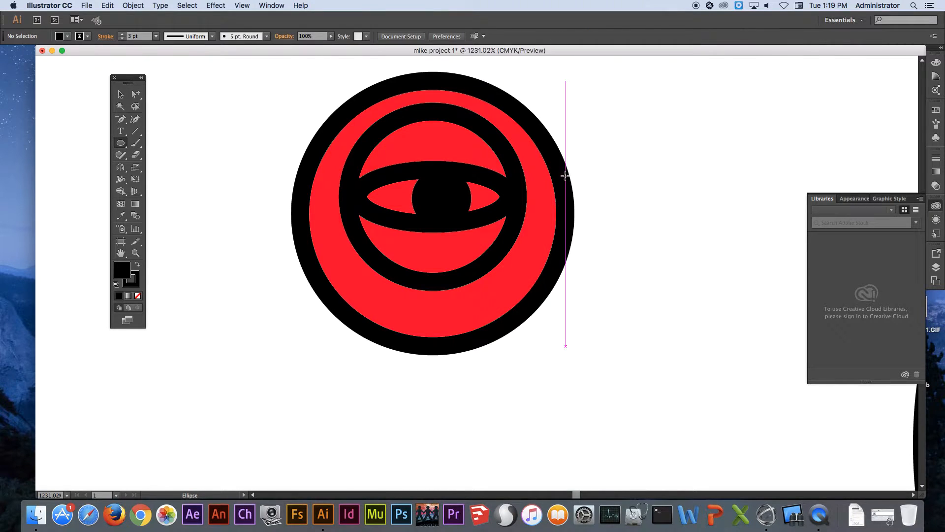
Group all the shapes of the small eye drawing beside the large circle
alt+super+click(572, 198)
alt+super+click(572, 198)
alt+super+click(572, 198)
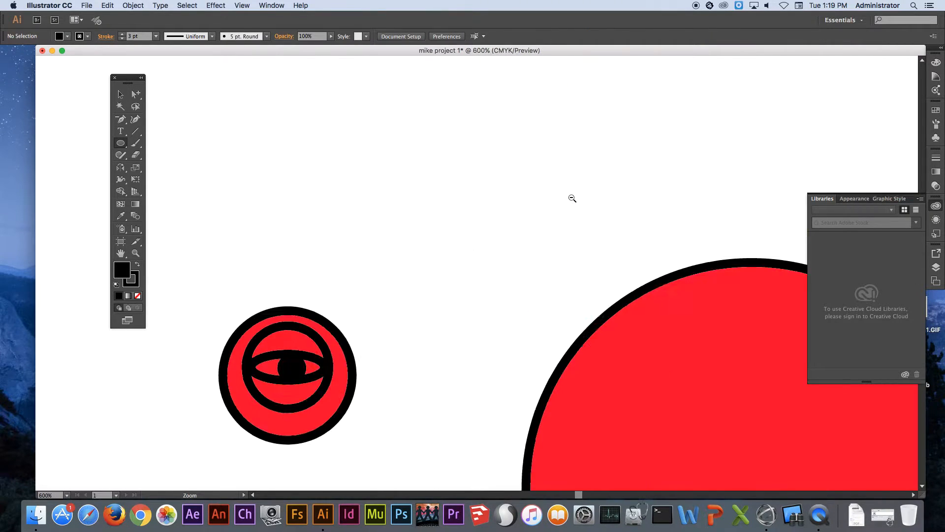
alt+super+click(572, 198)
drag(475, 436, 433, 226)
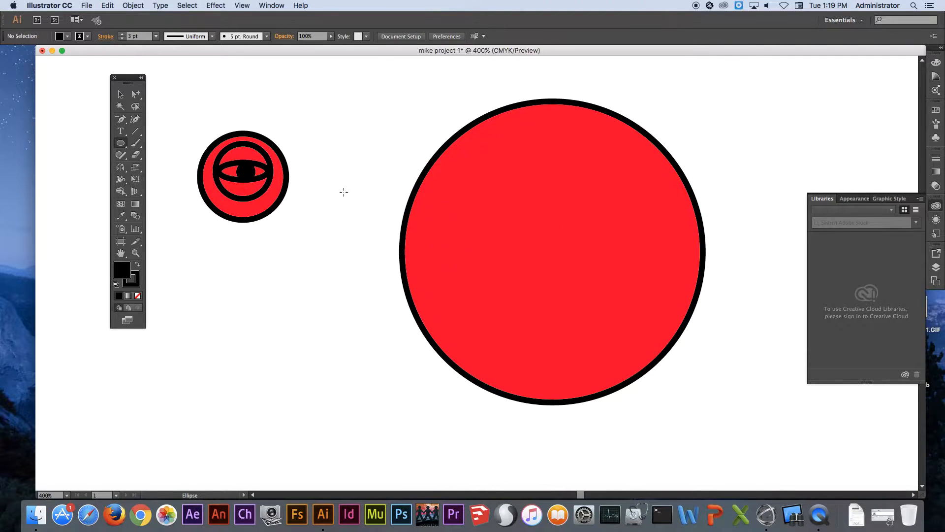
click(120, 94)
drag(182, 117, 303, 239)
right_click(248, 168)
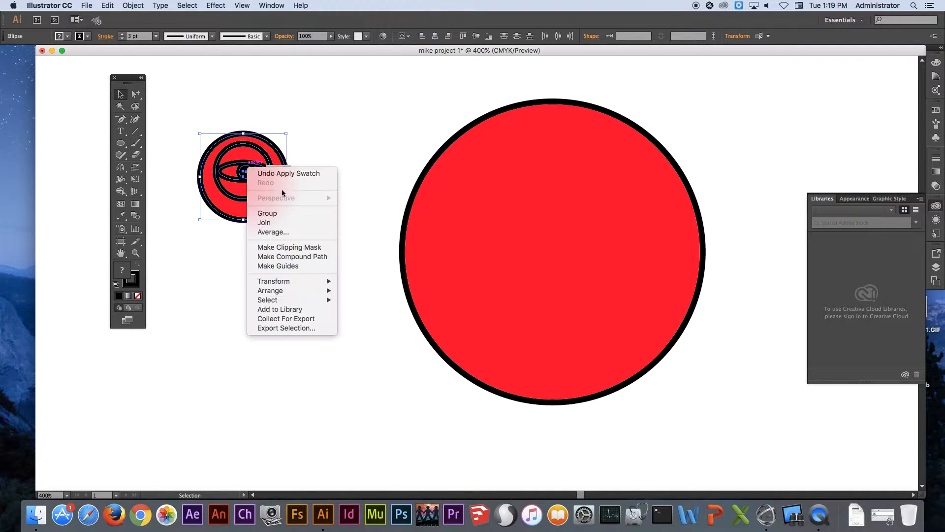
click(282, 214)
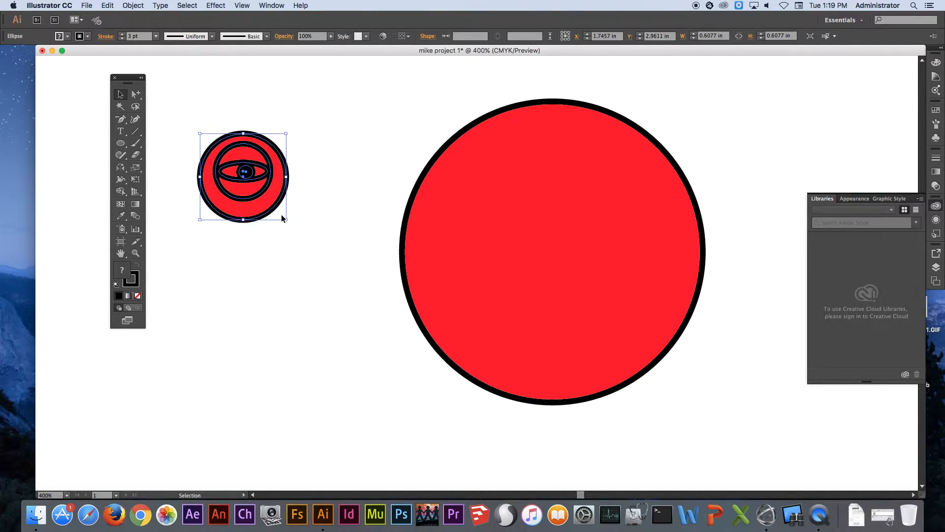
click(309, 125)
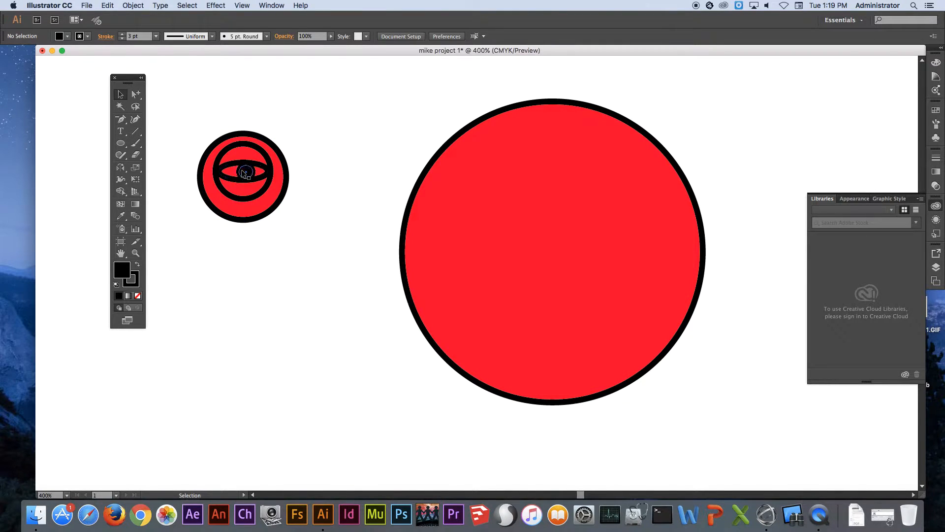
click(253, 152)
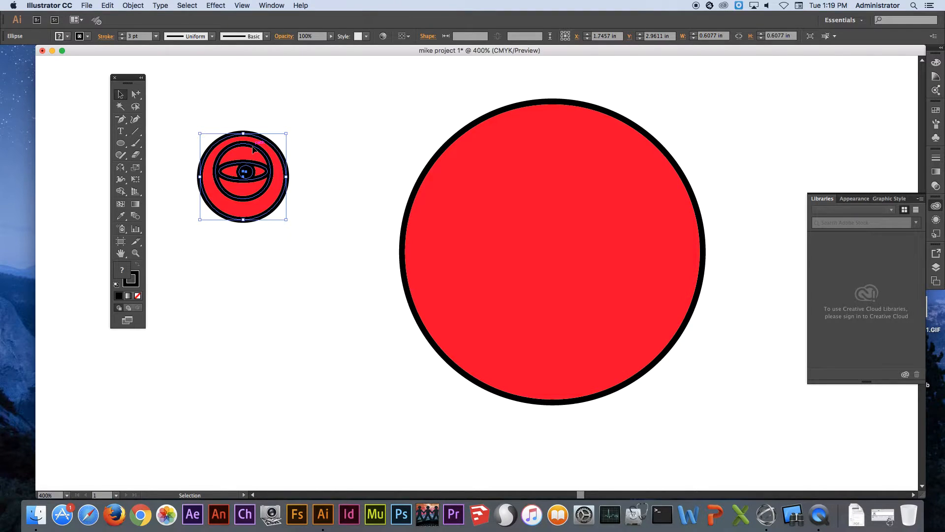
right_click(253, 149)
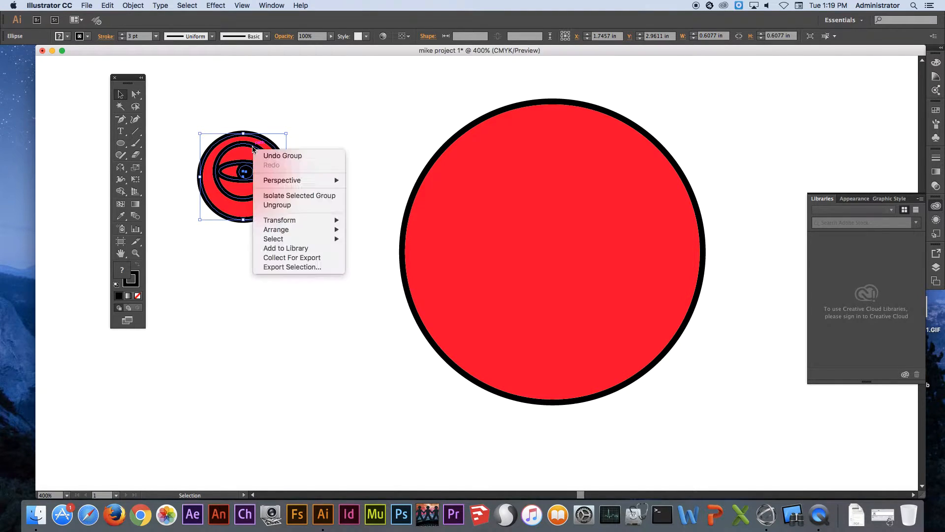
click(281, 206)
Select only the flat ellipse inside the grouped eye with the Group Selection tool and fill it white
drag(138, 98, 175, 109)
click(257, 126)
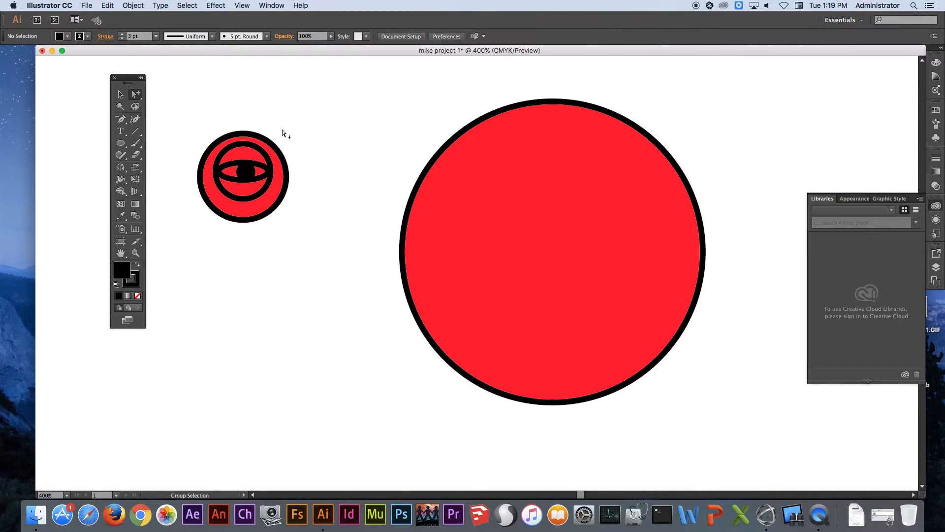
click(263, 142)
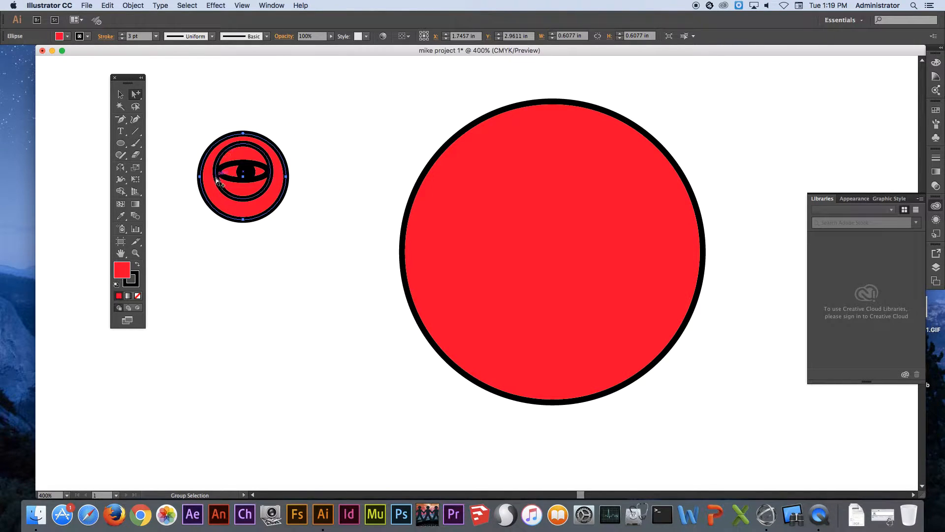
click(66, 37)
click(67, 37)
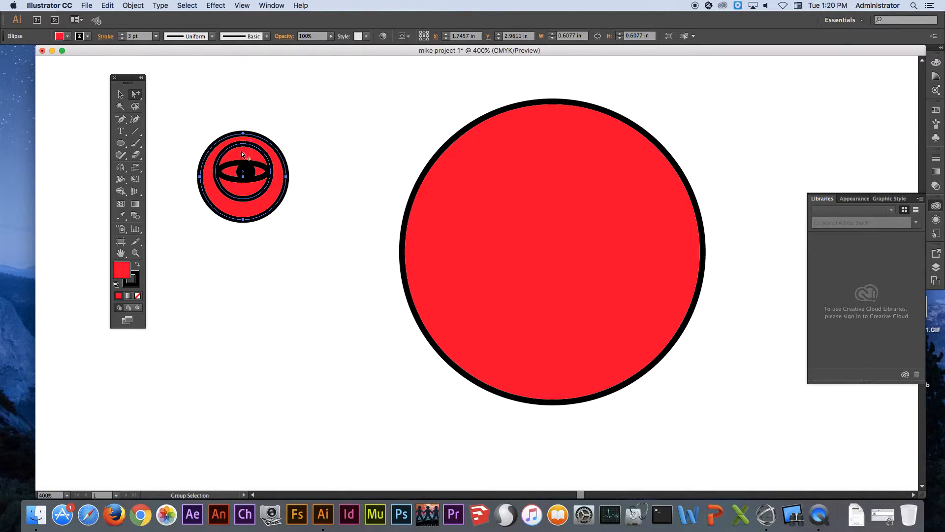
click(235, 166)
click(67, 36)
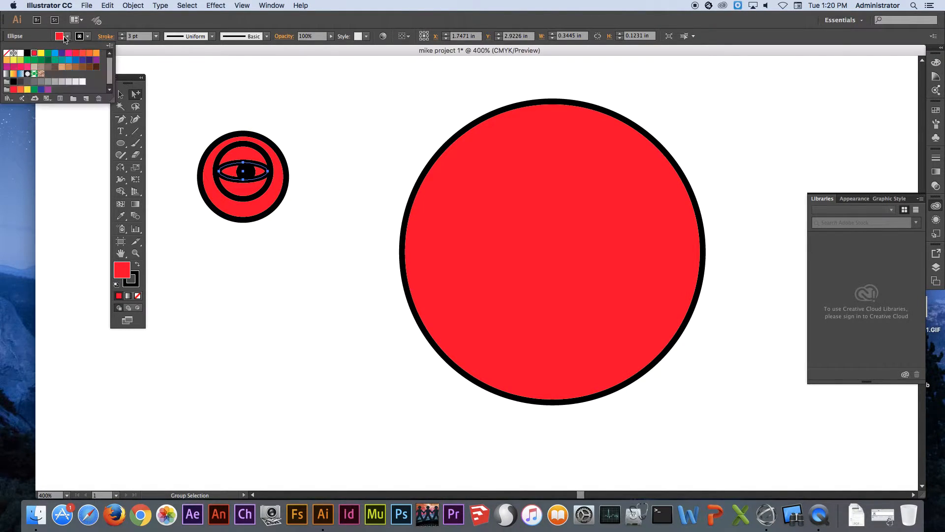
click(21, 53)
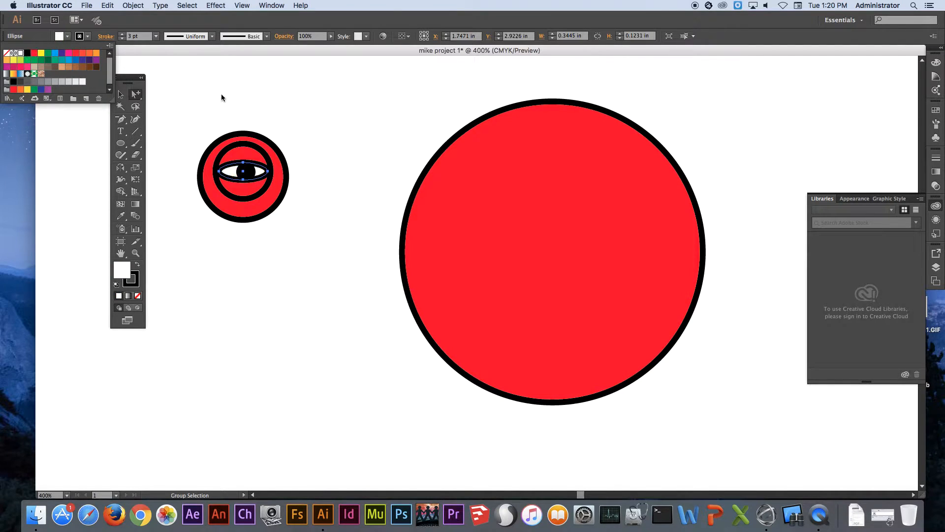
Fill the circle surrounding the white ellipse of the grouped eye with orange
click(262, 153)
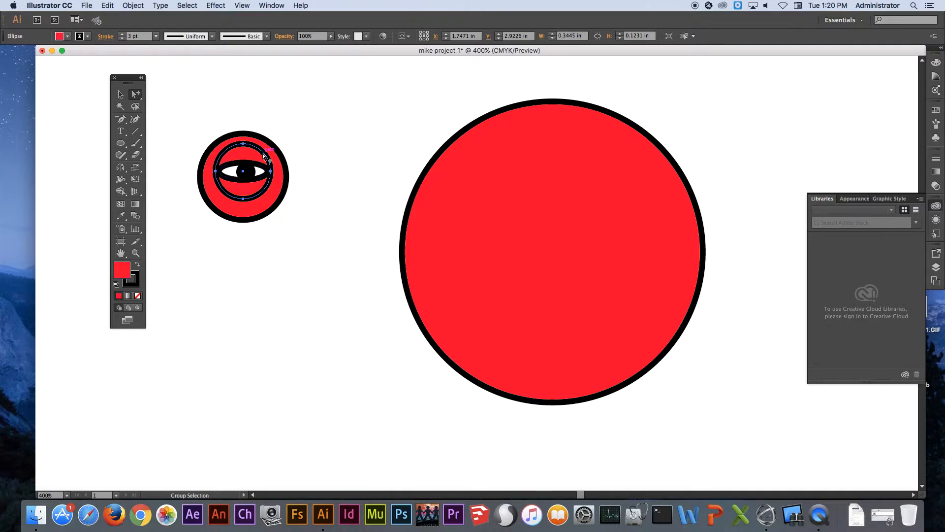
click(61, 36)
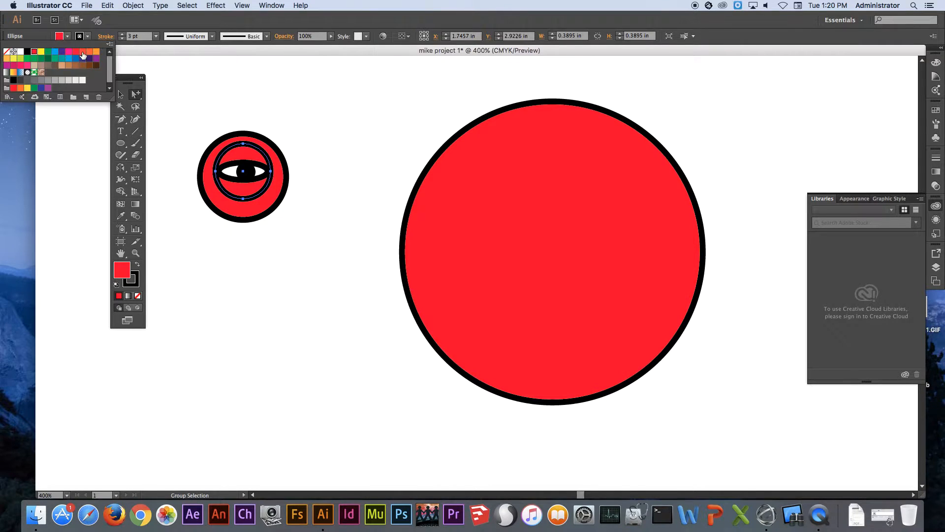
click(83, 51)
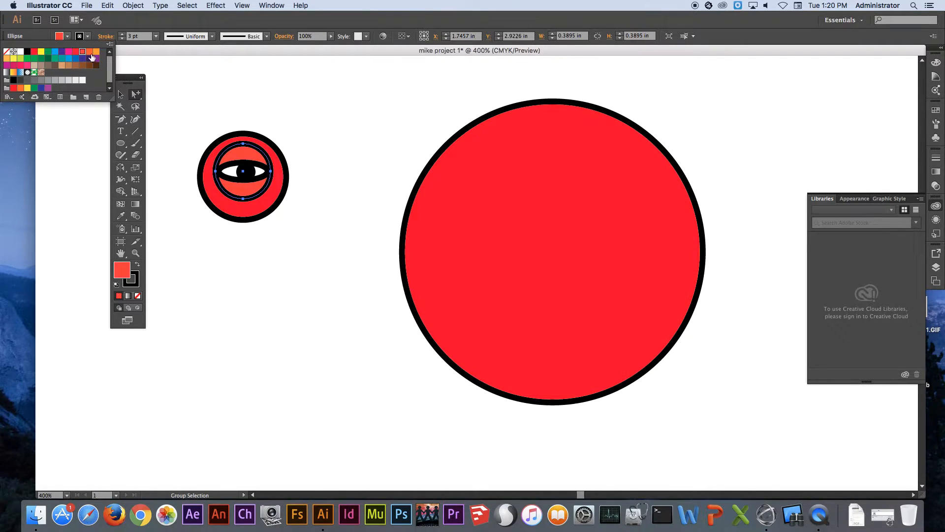
click(92, 57)
click(223, 113)
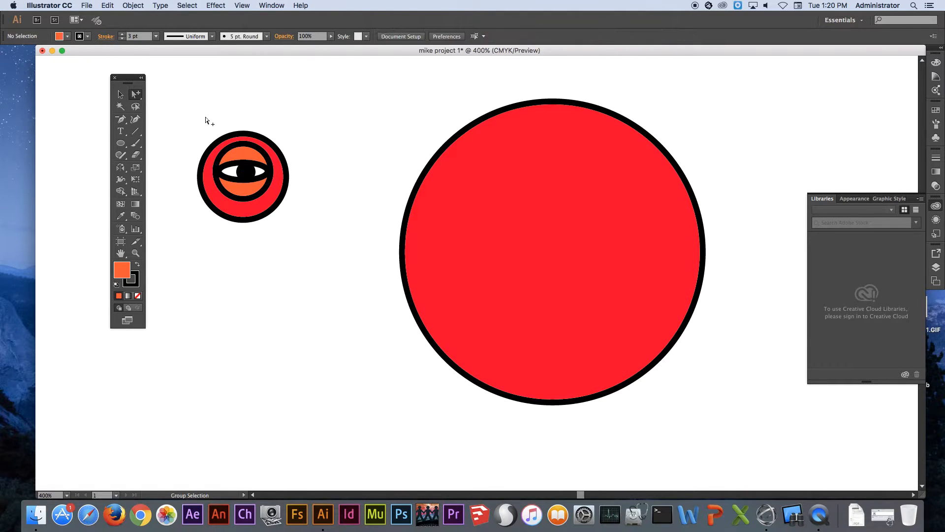
Move the grouped eye onto the upper left of the large circle and place a copy level with it on the right side
click(121, 94)
click(245, 160)
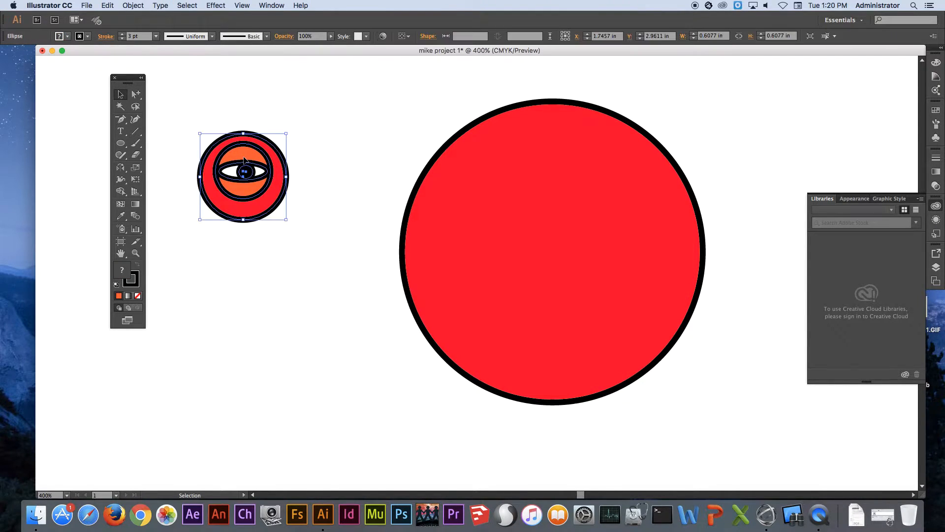
drag(246, 158, 480, 185)
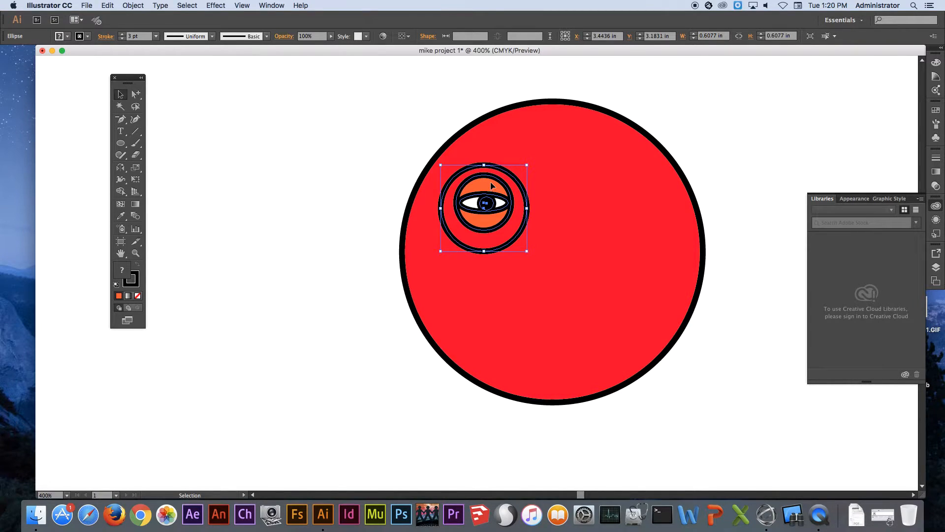
drag(486, 200, 616, 201)
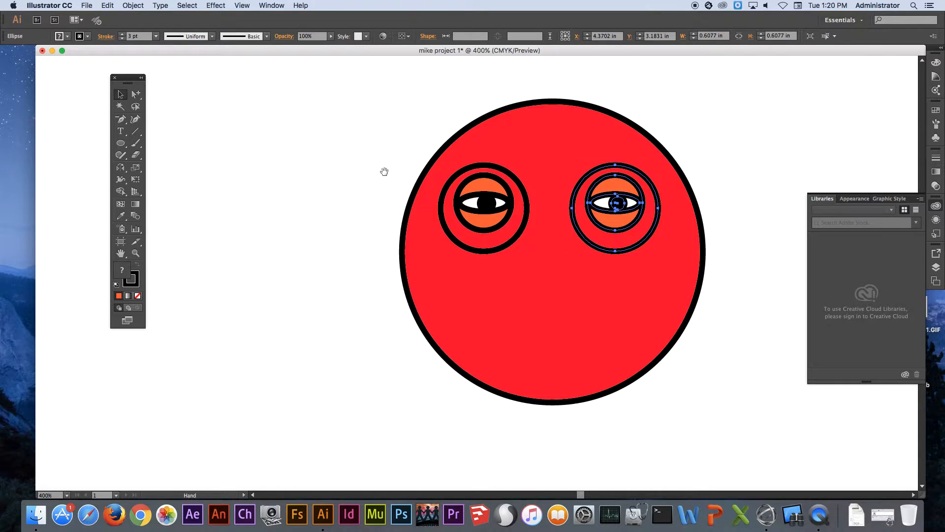
Draw an orange rounded-rectangle mouth, about 1.25 in wide and 0.39 in high, centred below the eyes
scroll(285, 179, right, 5)
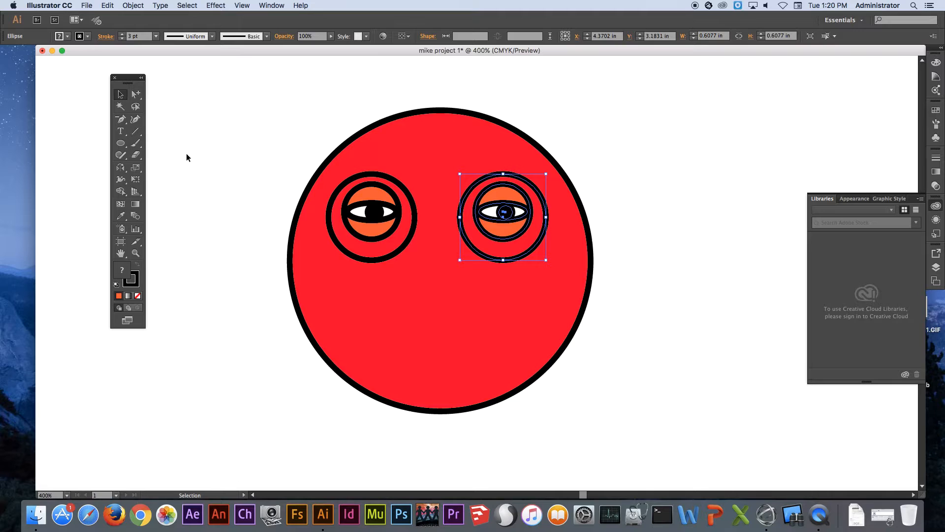
click(186, 155)
click(121, 144)
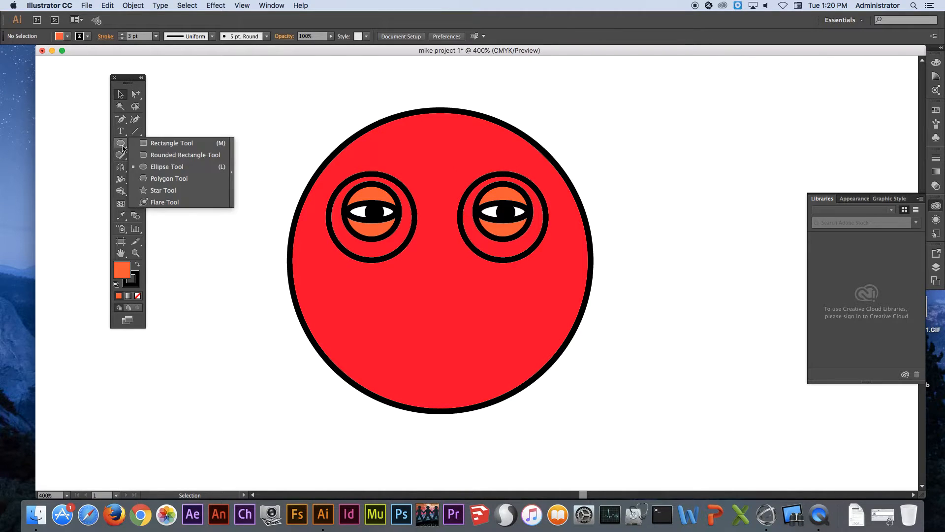
click(162, 156)
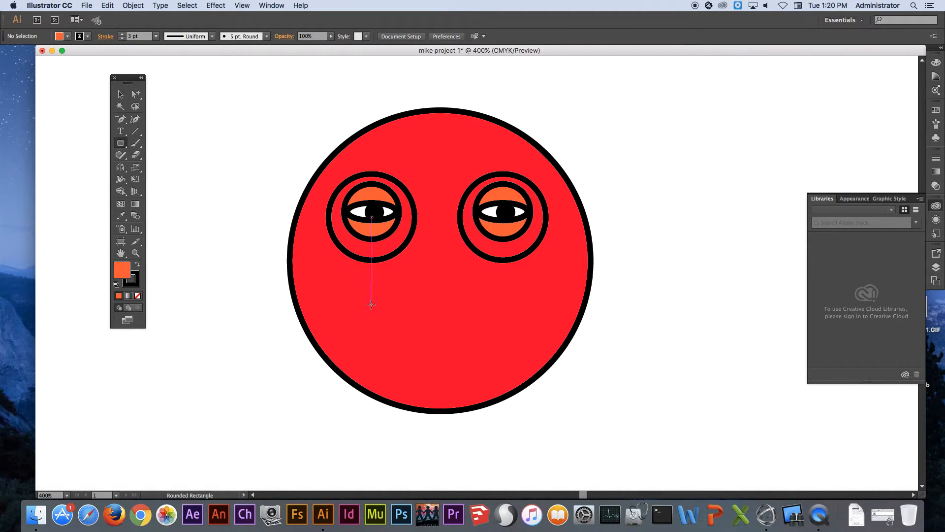
drag(350, 304, 528, 359)
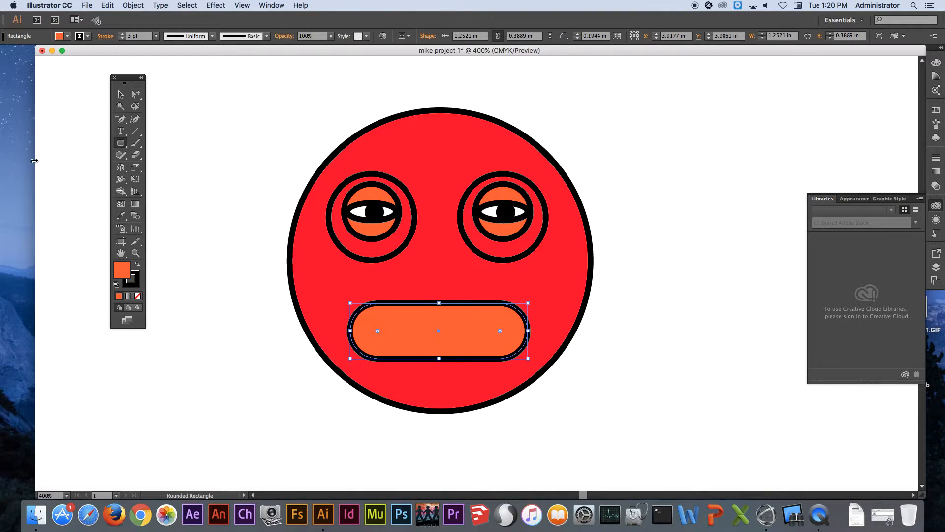
key(super)
super+click(586, 139)
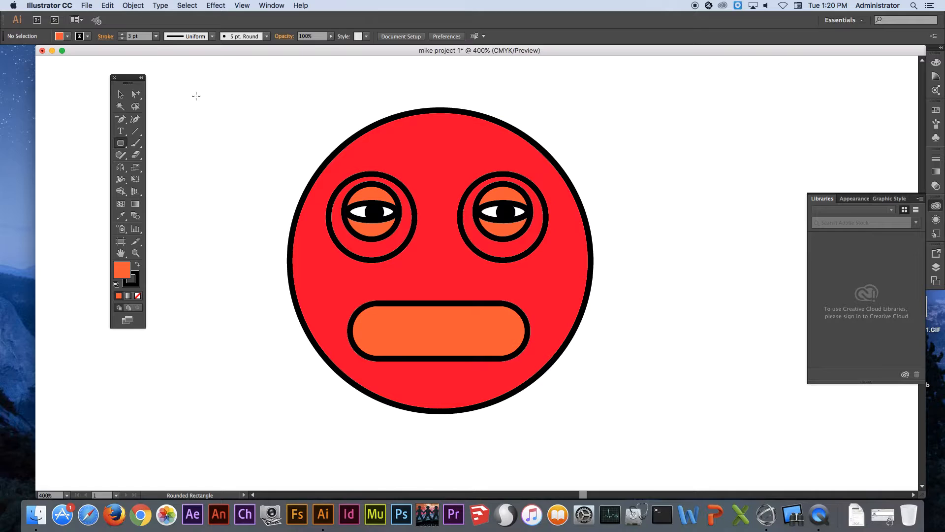
Reshape the large circle into an egg-shaped head by moving its uppermost anchor down to about Y 2.67 in and its lowest to about Y 4.80 in
drag(134, 97, 166, 98)
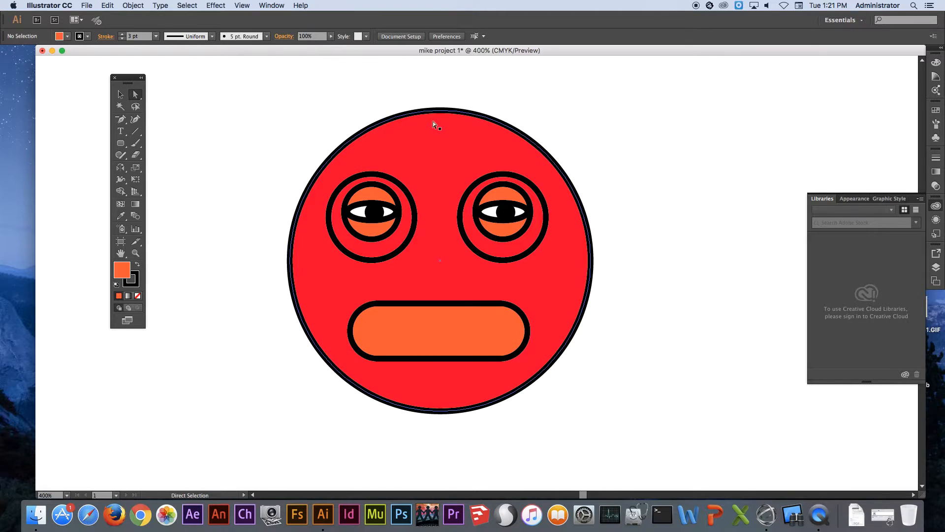
click(445, 111)
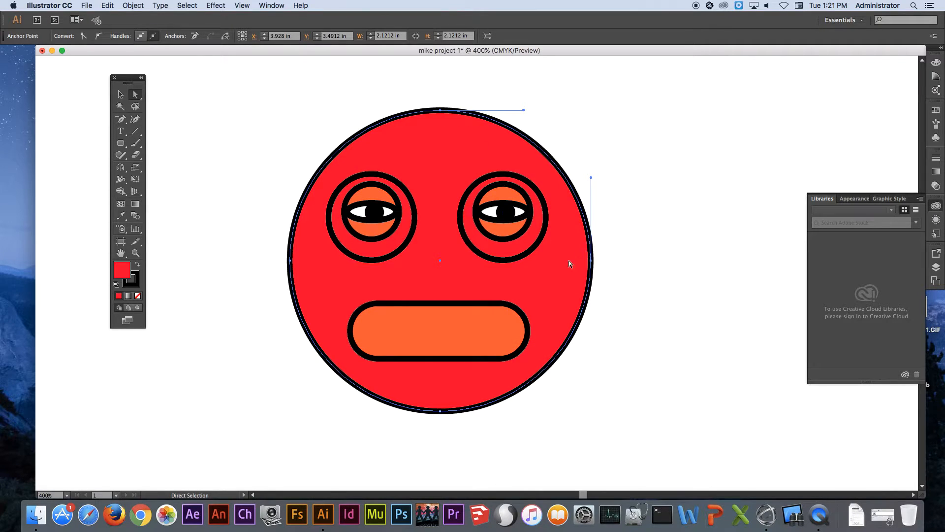
drag(440, 111, 440, 144)
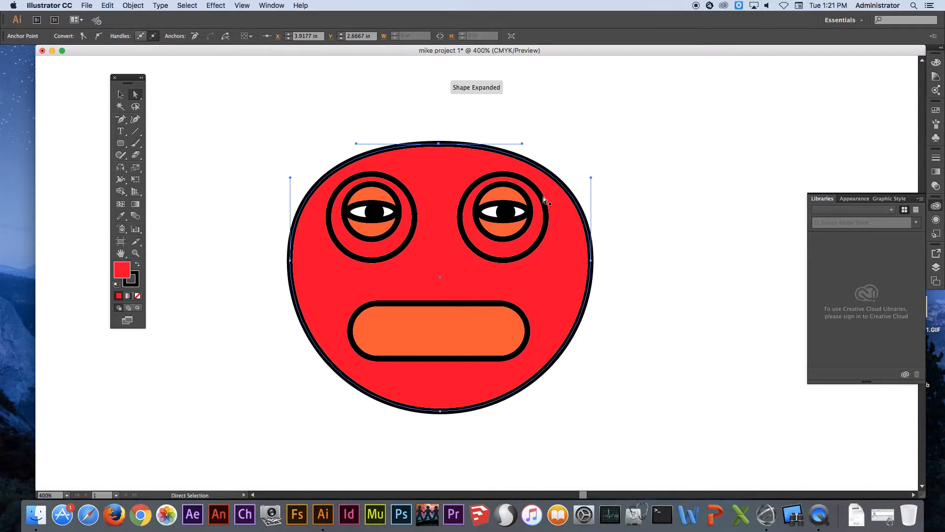
drag(440, 411, 442, 448)
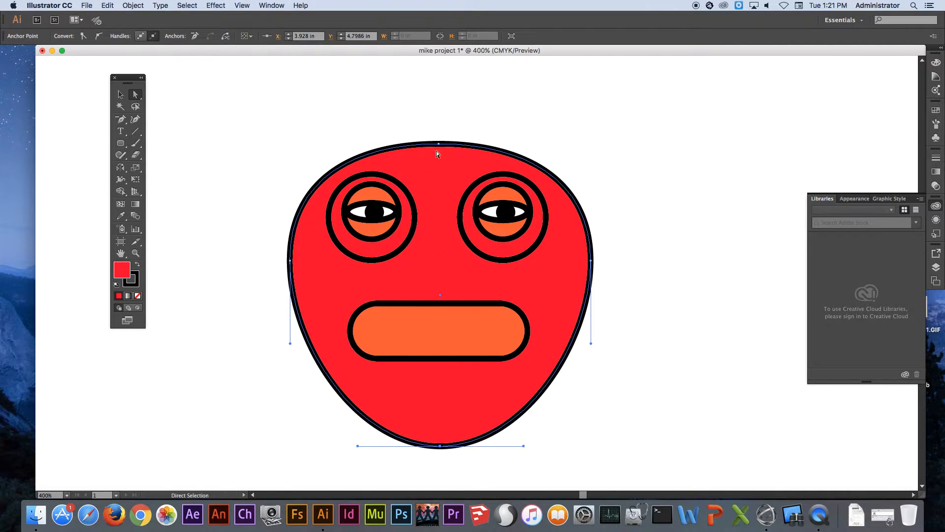
click(231, 112)
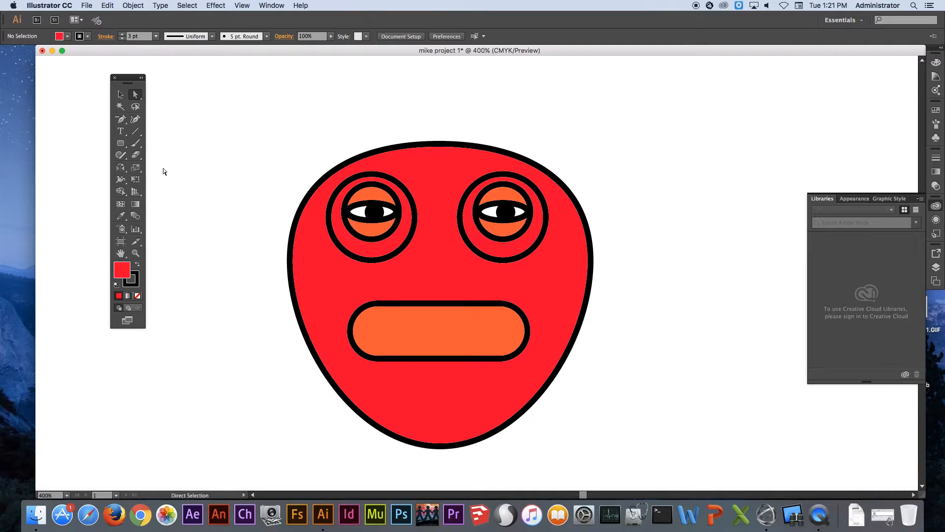
Draw a rounded-rectangle body about 1.92 in wide and 3.51 in high below the head, adjusting its corner radius to about 0.72 in
drag(123, 142, 167, 154)
key(space)
drag(507, 308, 508, 262)
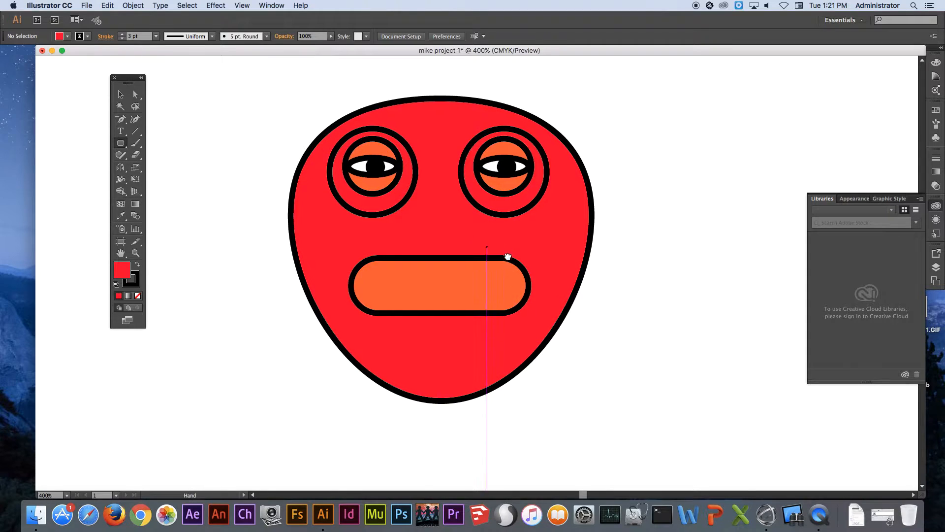
scroll(508, 262, down, 10)
drag(489, 178, 498, 168)
alt+super+click(470, 192)
alt+super+click(471, 192)
alt+super+click(497, 243)
drag(511, 298, 498, 173)
mouse_move(388, 181)
mouse_down()
mouse_move(449, 250)
mouse_move(497, 355)
mouse_move(500, 371)
mouse_move(487, 368)
mouse_up()
key(Up)
key(Up)
key(Up)
key(Down)
key(Down)
key(Down)
key(Down)
key(Up)
key(Up)
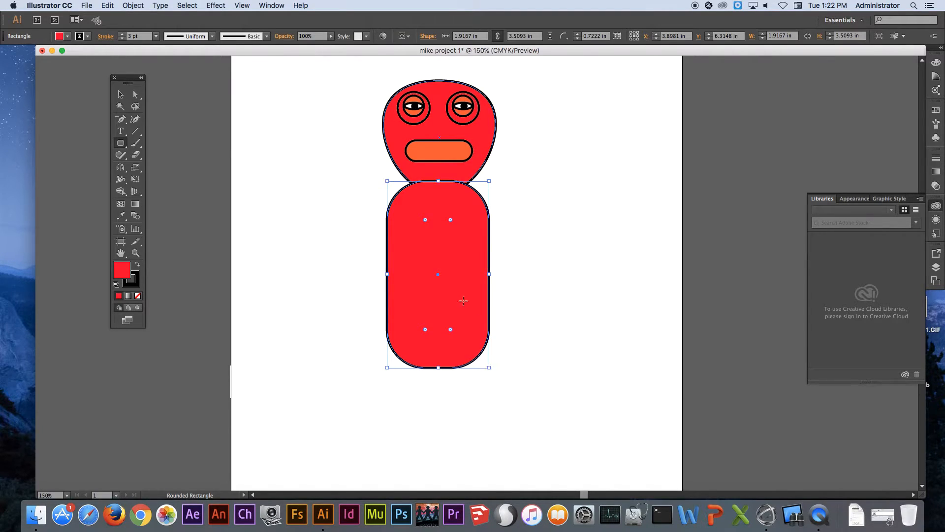
Fill the rounded-rectangle body with light grey
click(66, 36)
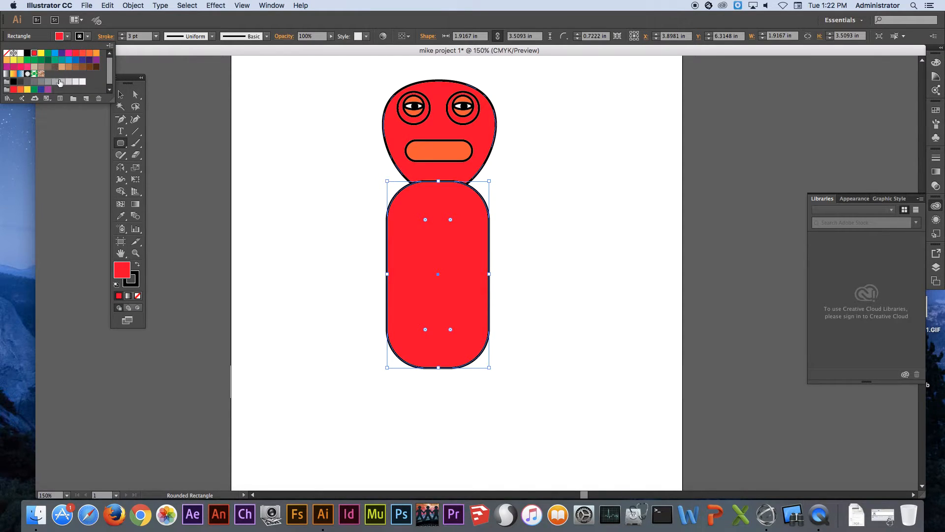
click(55, 81)
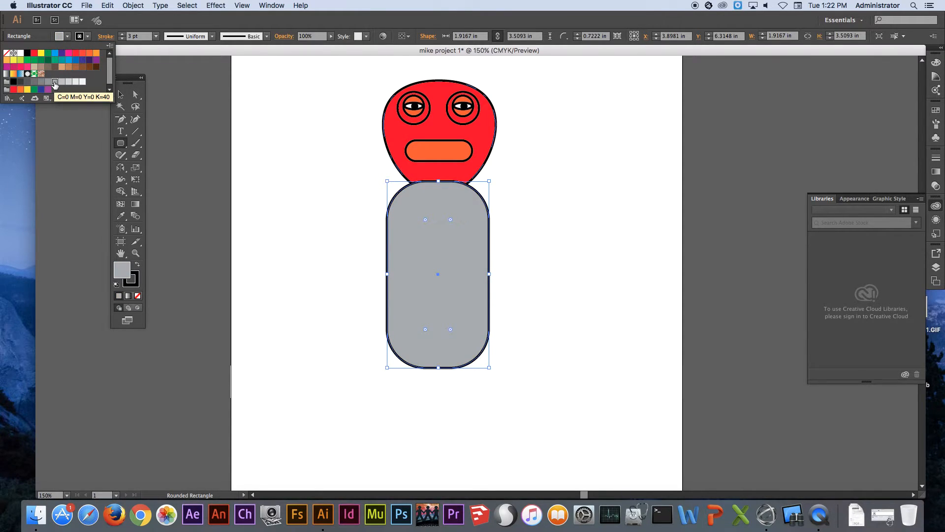
click(425, 209)
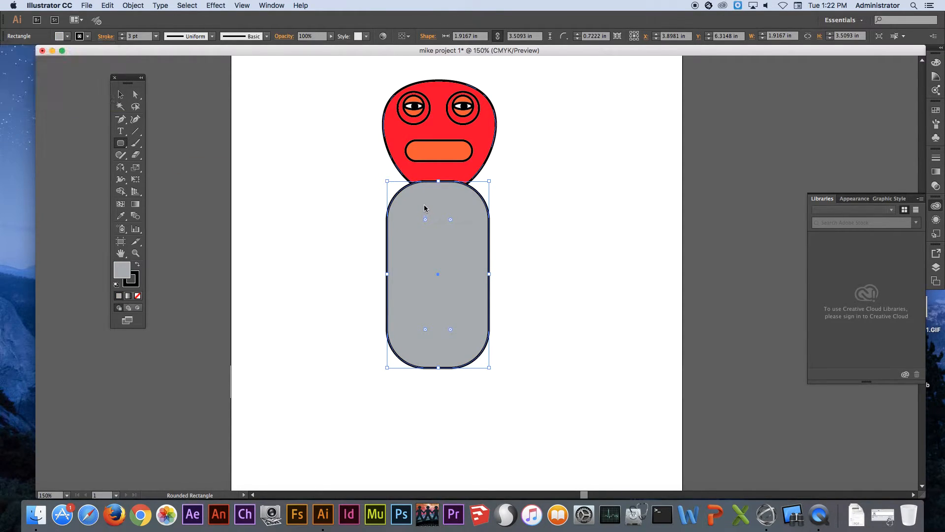
Send the grey body to the back behind the head and nudge it slightly right to about X 3.94 in
right_click(467, 286)
mouse_move(506, 423)
click(600, 448)
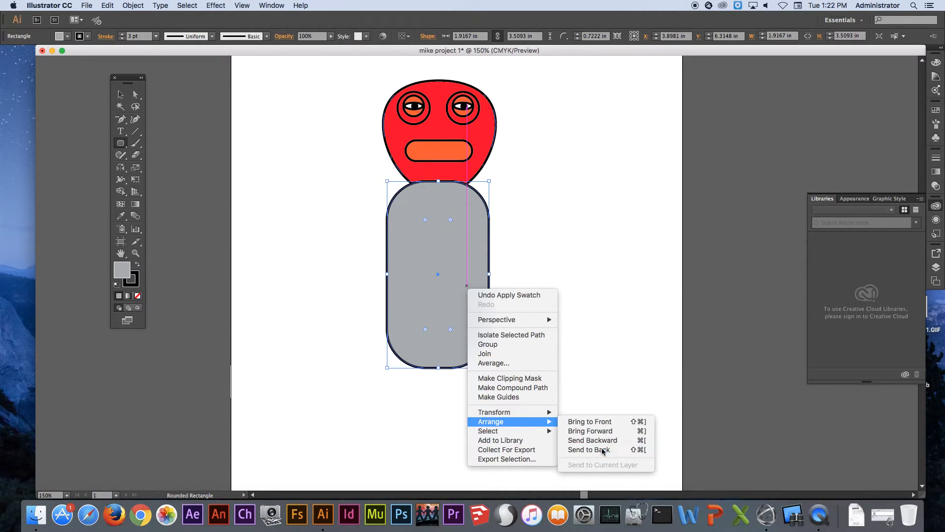
key(Right)
key(Right)
key(Right)
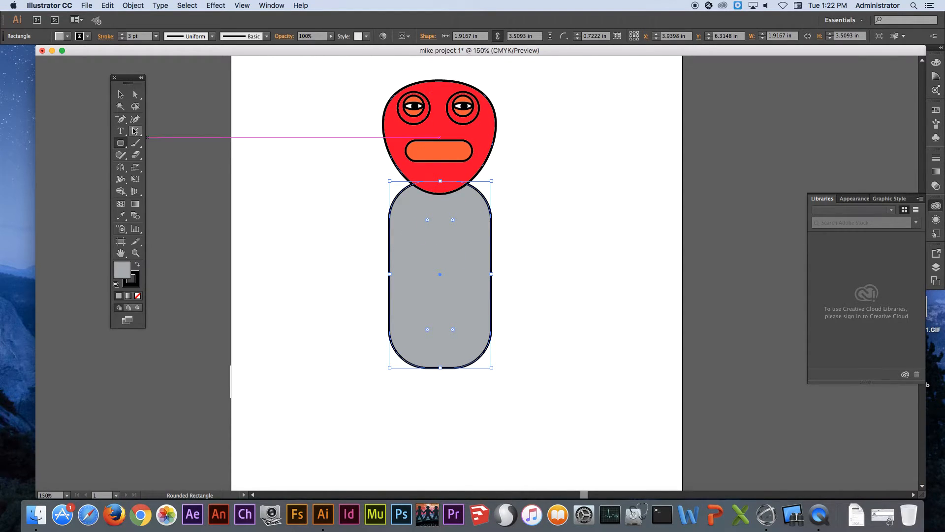
Enlarge the Eraser and erase both lower corners of the grey body so that it tapers to a narrow base
click(136, 156)
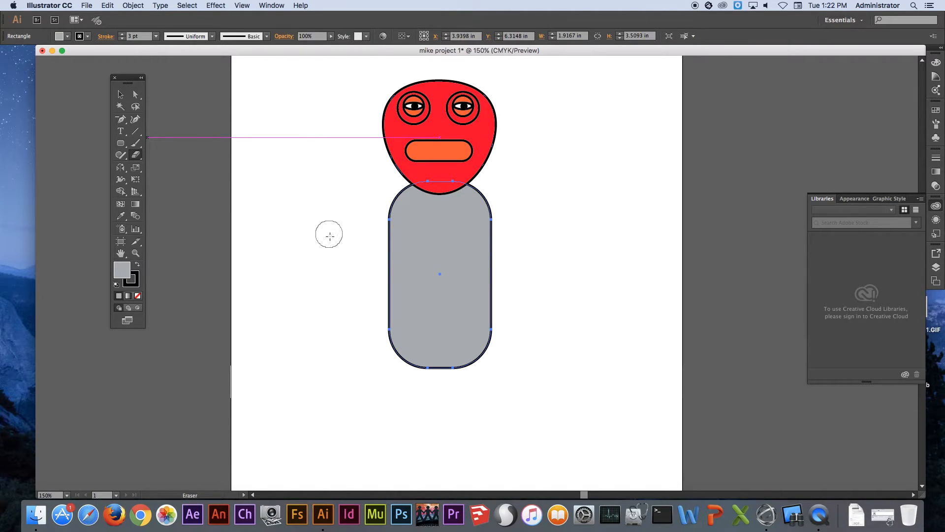
key(bracketright)
key(bracketright)
key(bracketright)
key(bracketleft)
key(bracketleft)
key(bracketleft)
key(bracketright)
key(bracketright)
key(bracketright)
mouse_move(359, 295)
mouse_down()
mouse_move(386, 347)
mouse_move(430, 393)
mouse_move(511, 322)
mouse_move(480, 375)
mouse_move(441, 401)
mouse_up()
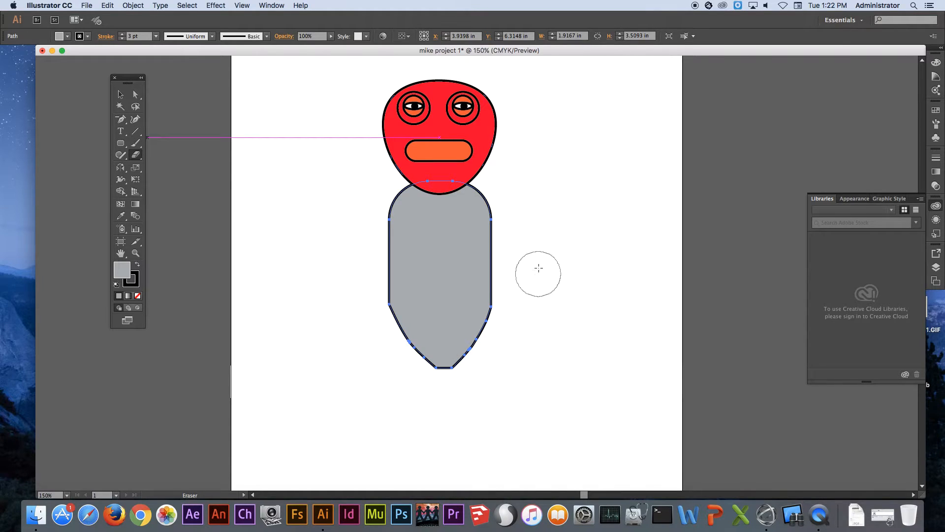
Draw a rounded rectangle about 1.43 in wide and 0.82 in high on the upper body, reducing its corner radius to about 0.22 in
click(121, 144)
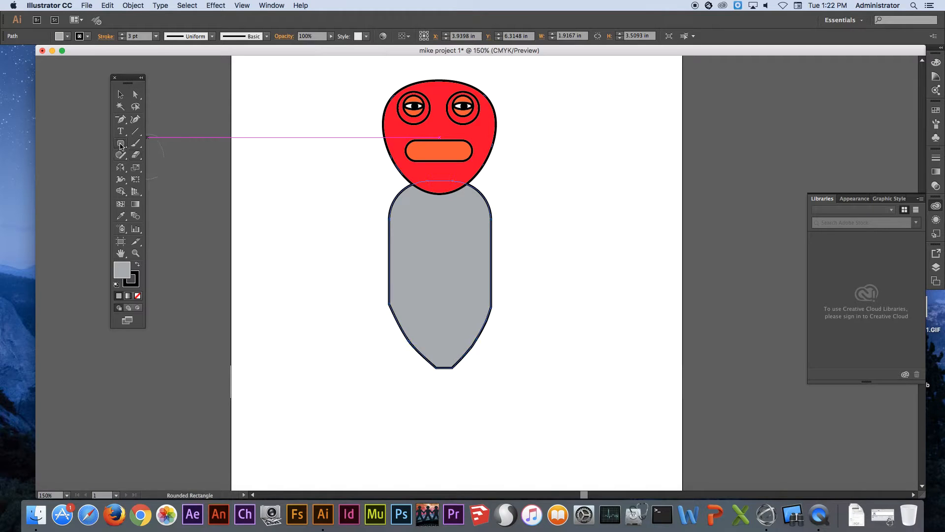
drag(120, 145, 146, 155)
drag(404, 208, 480, 249)
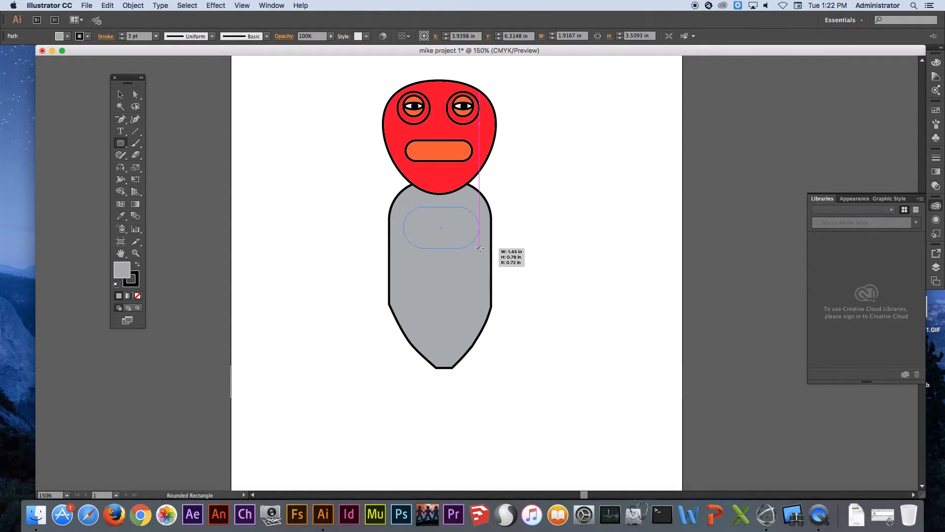
drag(480, 249, 478, 251)
key(Down)
key(Down)
key(Down)
key(Down)
key(Down)
key(Down)
key(Down)
key(Down)
key(Down)
key(Down)
key(Down)
key(Down)
key(Down)
key(Down)
key(Down)
key(Down)
key(Down)
key(Down)
key(Down)
key(Down)
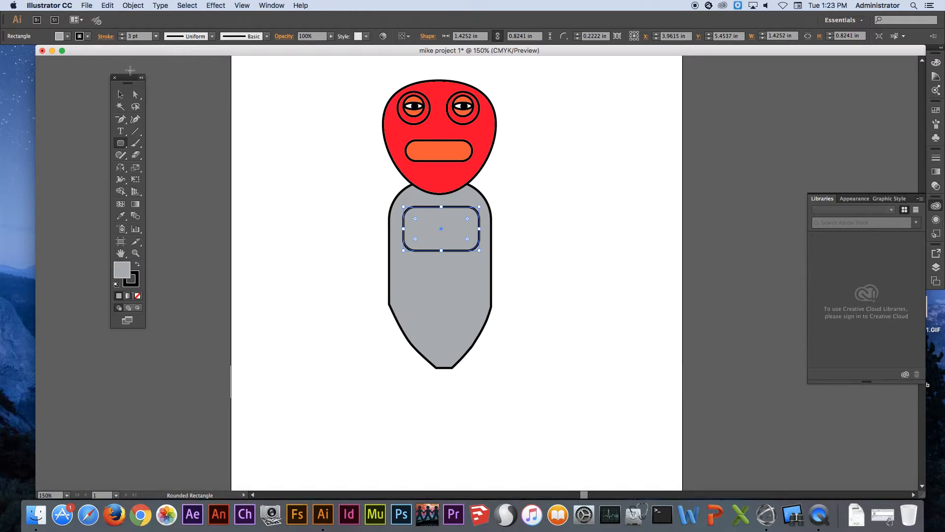
Fill the rounded rectangle on the chest with a darker grey than the body
click(67, 36)
click(41, 81)
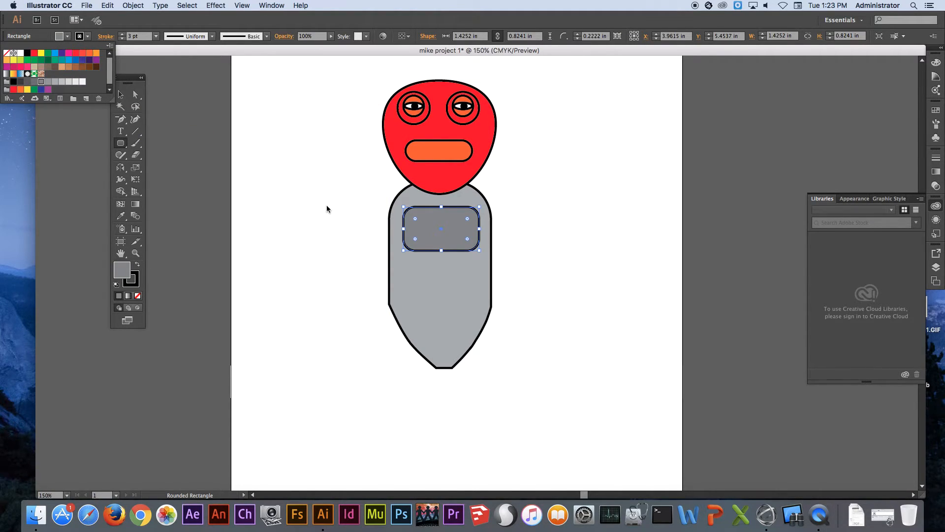
click(330, 182)
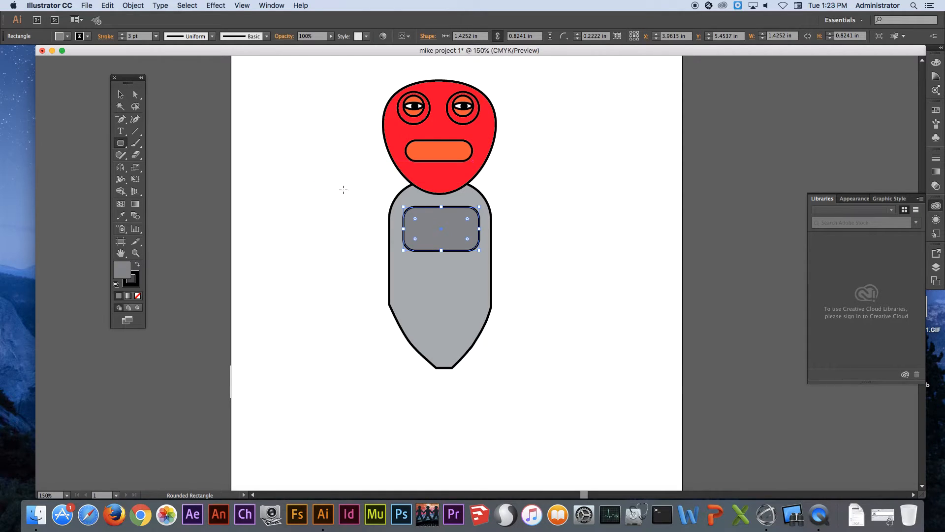
Reshape the mouth into a smile by moving the two anchor points on its upper edge down with the Direct Selection tool
key(super+space)
drag(383, 119, 500, 205)
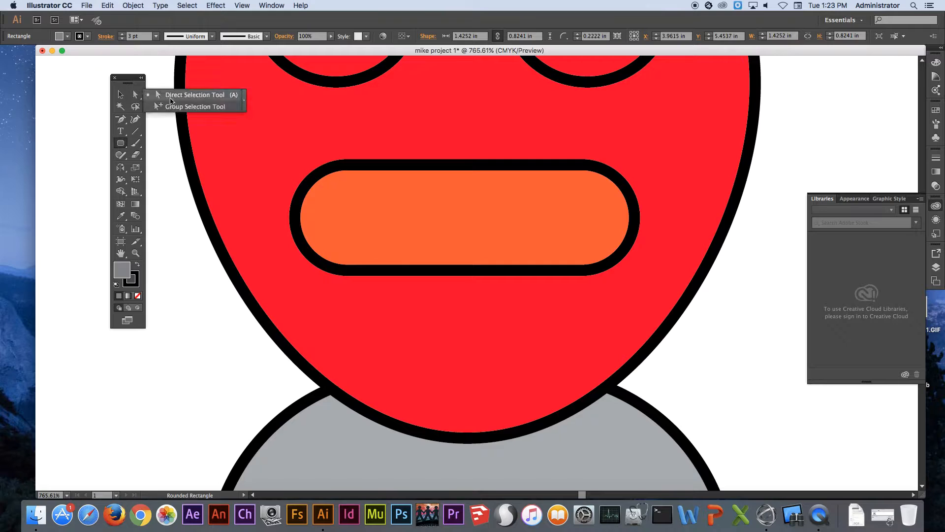
click(136, 94)
click(459, 170)
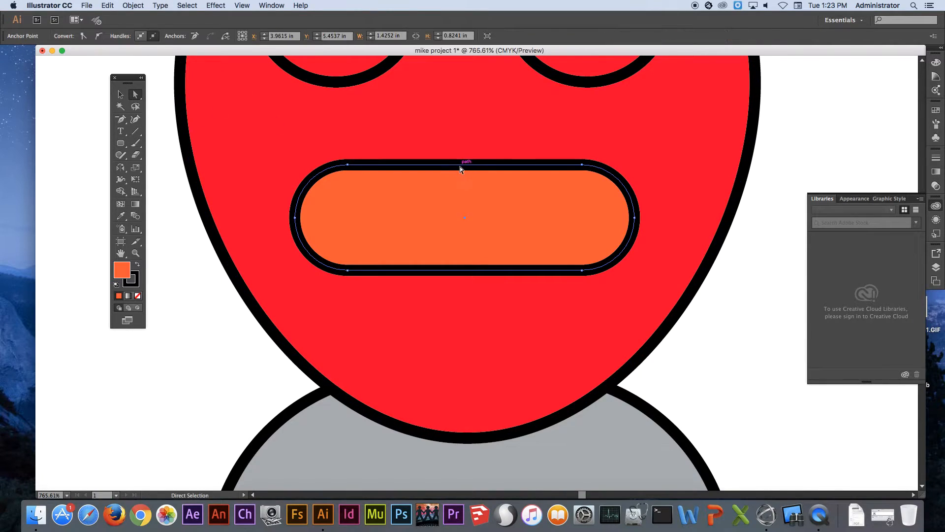
drag(347, 165, 348, 231)
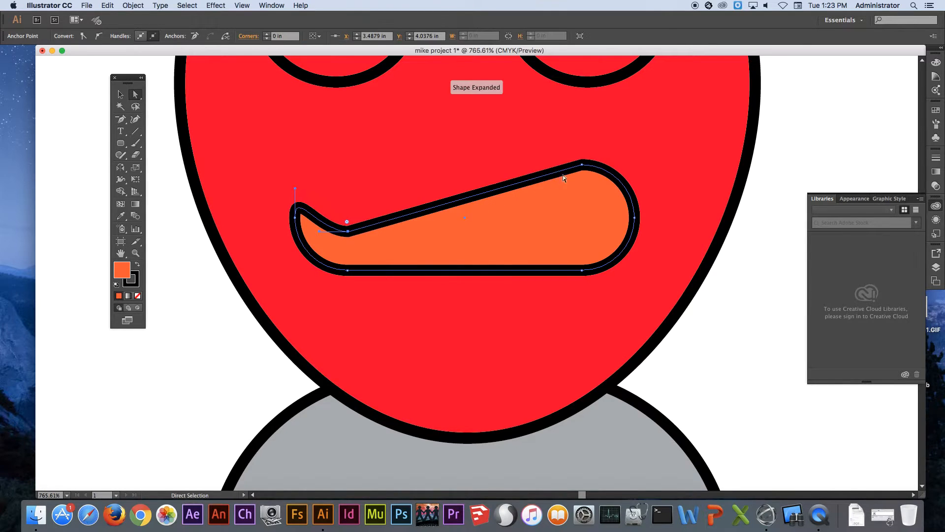
drag(581, 164, 576, 229)
alt+super+click(556, 198)
alt+super+click(556, 198)
alt+super+click(557, 198)
drag(473, 270, 584, 105)
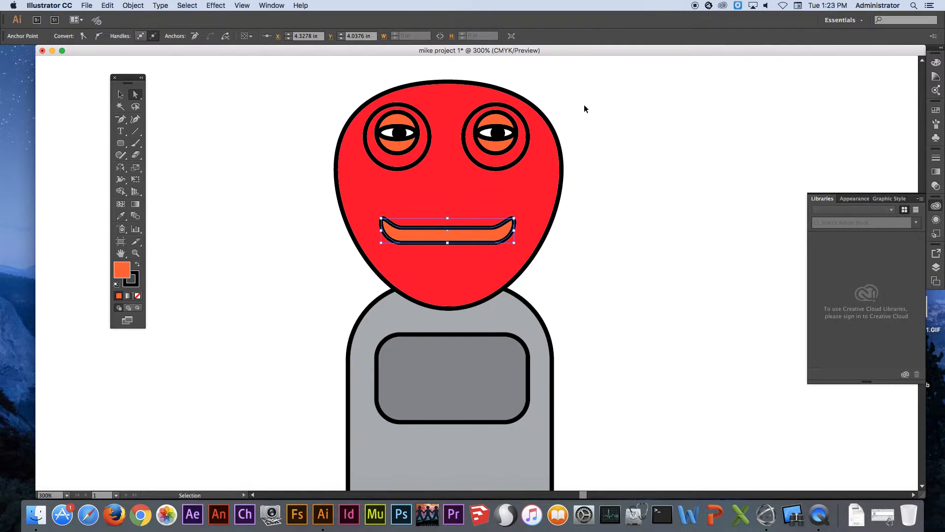
click(587, 103)
click(86, 6)
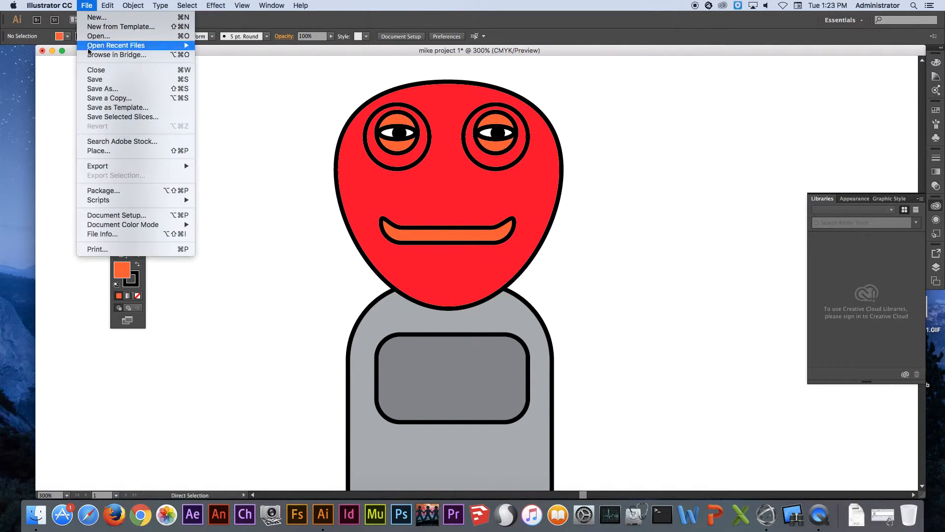
click(283, 97)
Build hair from overlapping orange circles of varied sizes across the top of the head, with a curved strand reaching out to the left
drag(407, 155, 396, 189)
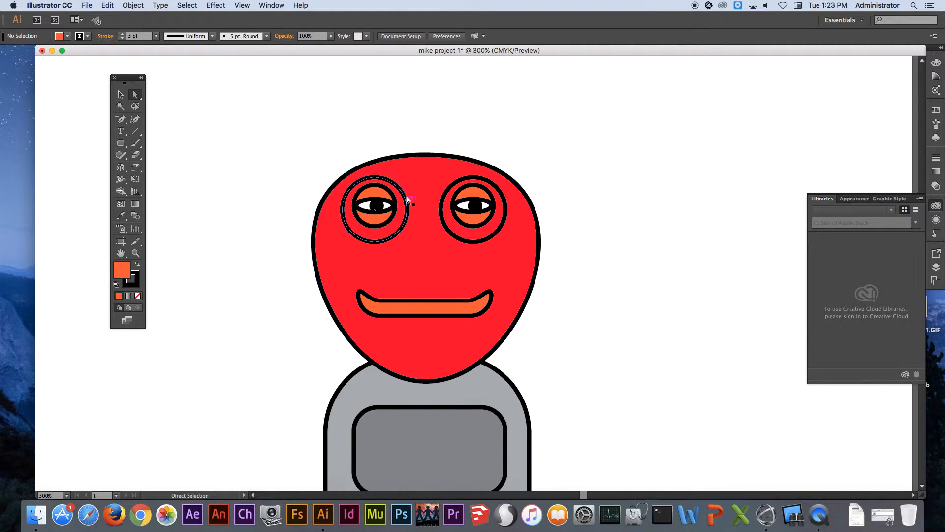
scroll(182, 153, up, 5)
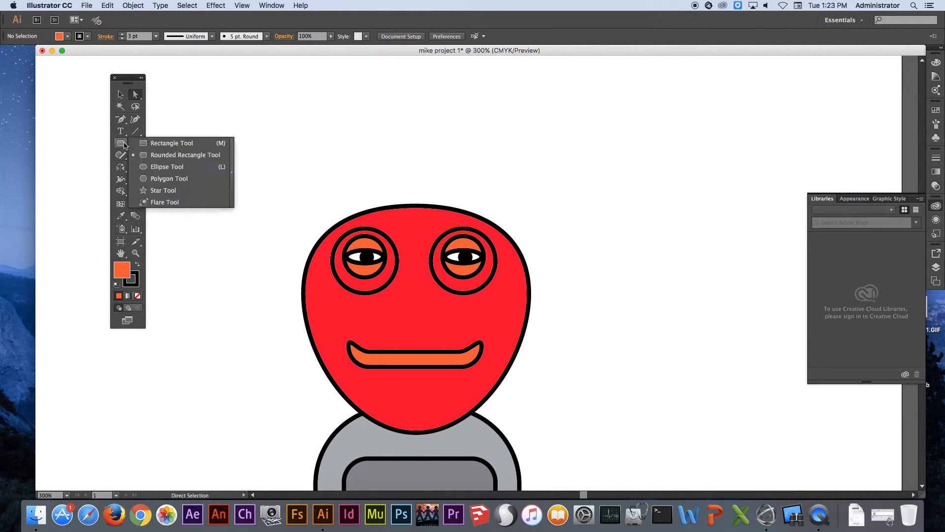
click(167, 165)
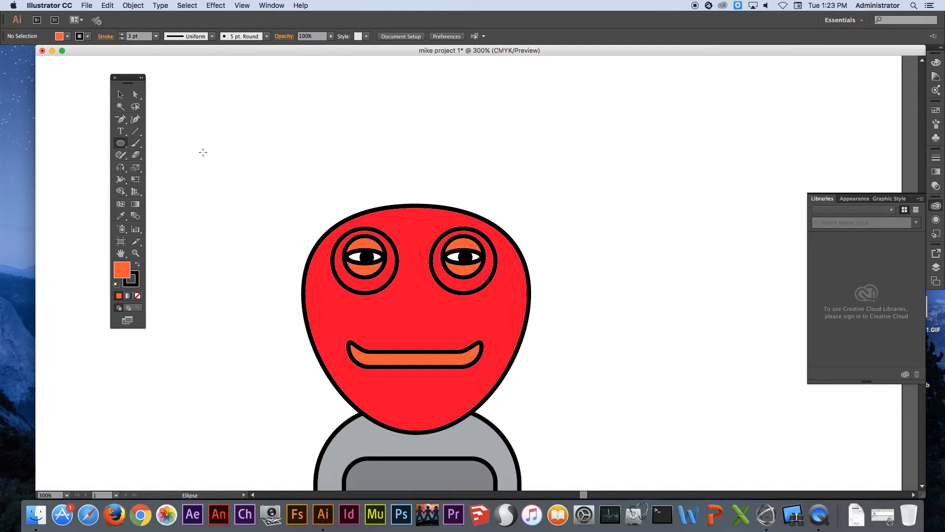
drag(324, 146, 361, 183)
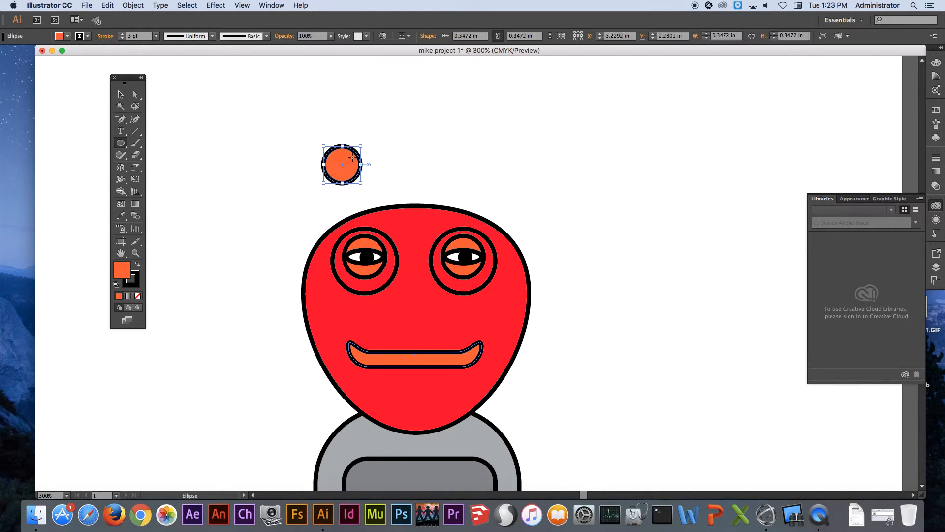
mouse_move(358, 147)
mouse_down()
mouse_move(362, 161)
mouse_move(362, 138)
mouse_move(348, 152)
mouse_move(425, 221)
mouse_move(409, 169)
mouse_move(415, 176)
mouse_move(369, 165)
mouse_move(388, 182)
mouse_up()
mouse_move(337, 167)
mouse_down()
mouse_move(369, 195)
mouse_move(359, 202)
mouse_move(373, 222)
mouse_up()
mouse_move(307, 93)
mouse_down()
mouse_move(347, 131)
mouse_move(312, 116)
mouse_move(301, 129)
mouse_move(276, 132)
mouse_move(282, 138)
mouse_up()
drag(245, 123, 267, 145)
drag(296, 184, 352, 240)
drag(418, 158, 488, 228)
drag(463, 161, 519, 215)
drag(496, 147, 542, 193)
drag(468, 117, 526, 175)
drag(425, 110, 468, 162)
drag(397, 118, 432, 161)
drag(373, 133, 412, 177)
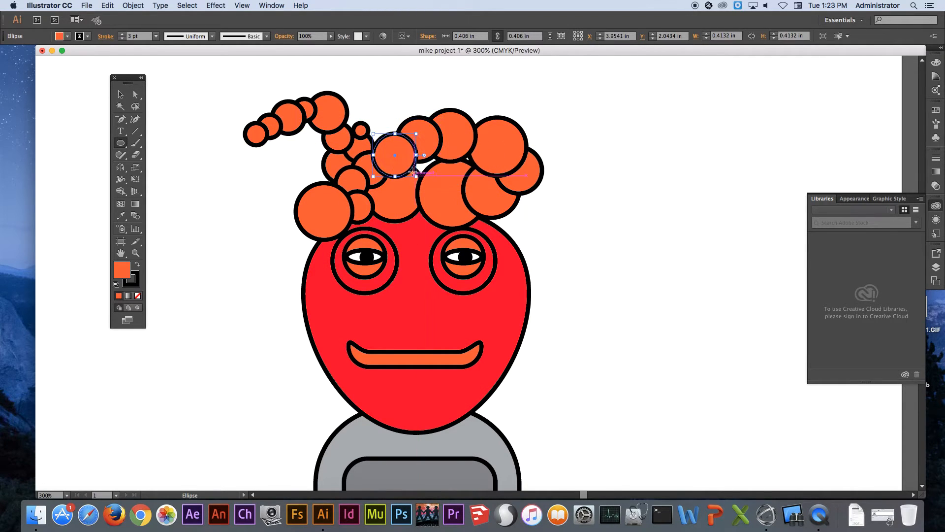
drag(398, 141, 447, 190)
drag(362, 99, 403, 140)
drag(394, 93, 435, 135)
drag(417, 86, 453, 123)
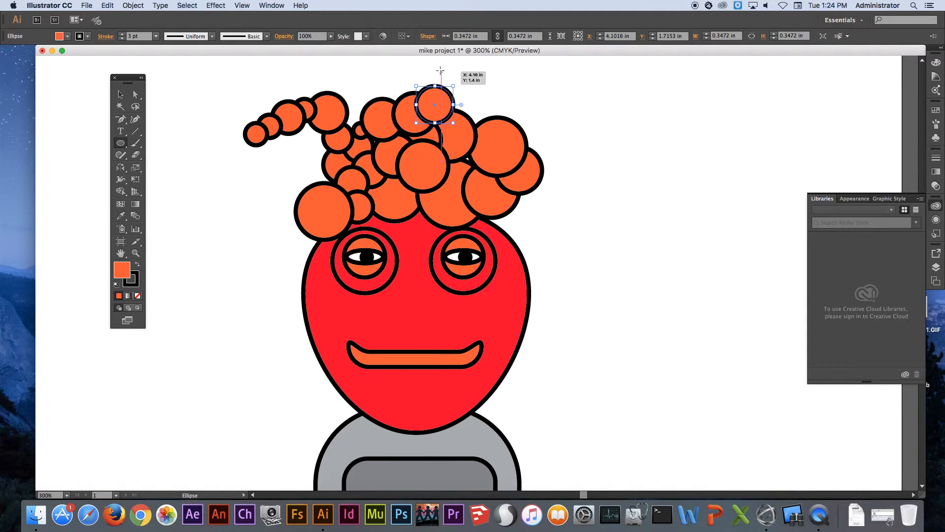
Fill out the hairline and add tapering strands of circles rising upward, a short one to the right and a long one to the far right
drag(441, 69, 472, 99)
mouse_move(463, 64)
mouse_down()
mouse_move(487, 89)
mouse_move(504, 79)
mouse_move(527, 87)
mouse_move(493, 78)
mouse_move(551, 155)
mouse_up()
mouse_move(466, 146)
mouse_down()
mouse_move(549, 235)
mouse_move(451, 141)
mouse_move(476, 165)
mouse_up()
drag(468, 199, 509, 240)
drag(406, 200, 438, 231)
mouse_move(368, 66)
mouse_down()
mouse_move(407, 119)
mouse_move(444, 206)
mouse_up()
drag(390, 140, 421, 170)
mouse_move(399, 123)
mouse_down()
mouse_move(420, 146)
mouse_move(429, 131)
mouse_up()
drag(490, 162, 581, 230)
mouse_move(566, 176)
mouse_down()
mouse_move(599, 208)
mouse_move(625, 204)
mouse_move(649, 229)
mouse_move(641, 214)
mouse_up()
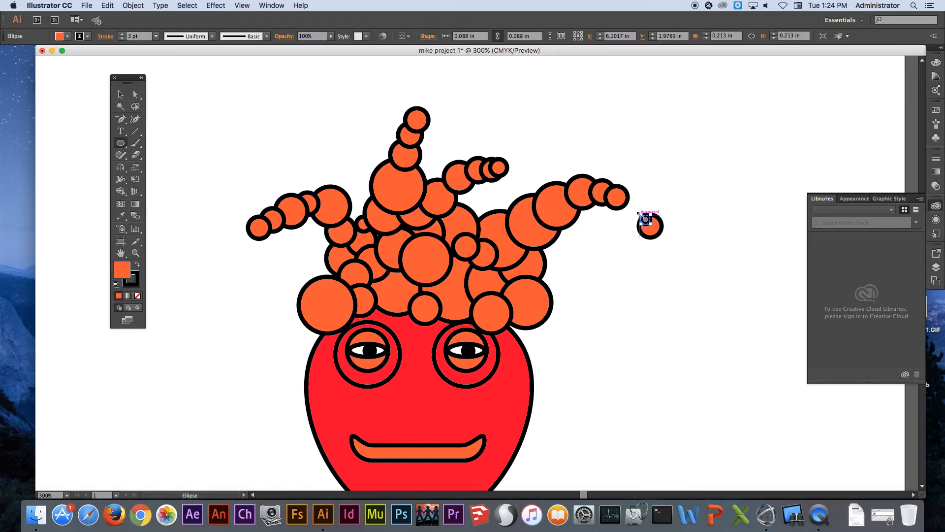
Undo the stray circles drawn beyond the tip of the long right hair strand and deselect
key(super+z)
key(super+z)
key(super+z)
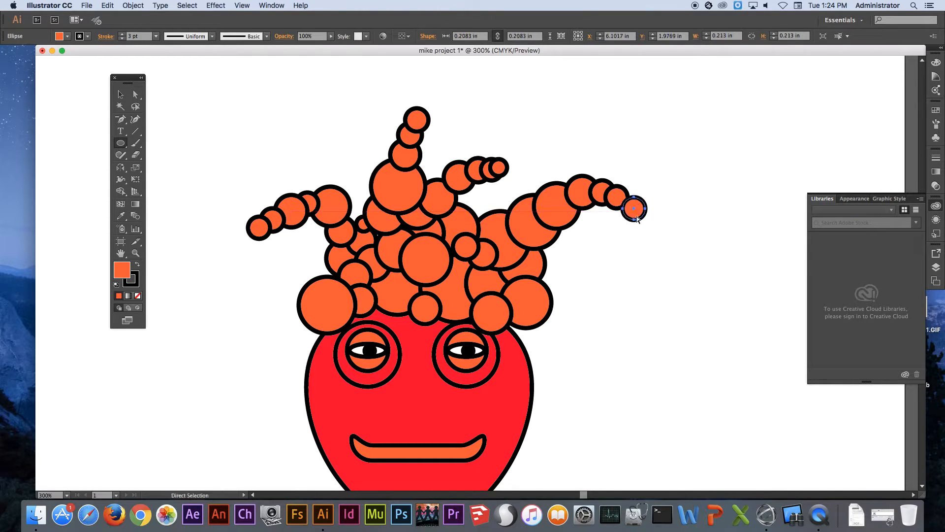
super+click(597, 276)
drag(562, 294, 601, 165)
drag(594, 208, 594, 316)
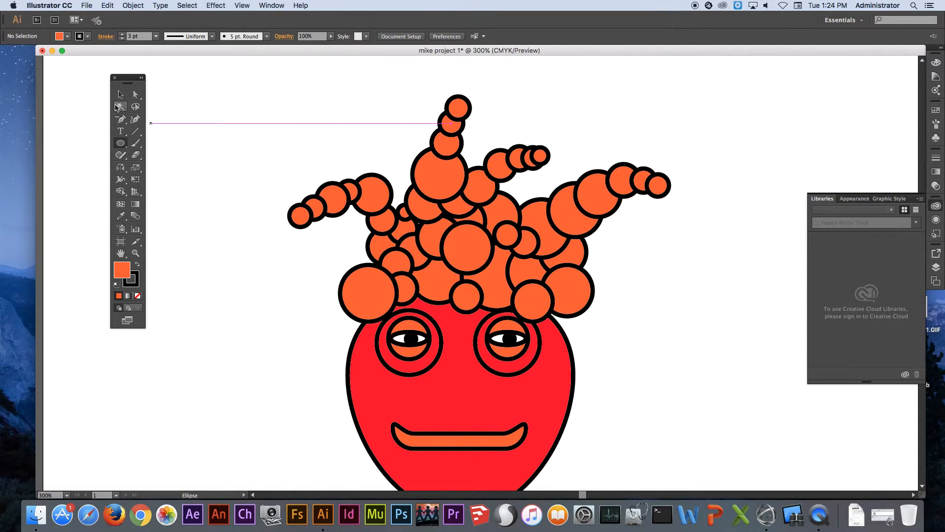
Select all the orange hair circles, including the tip of the right strand, and unite them into one shape with Pathfinder
click(120, 95)
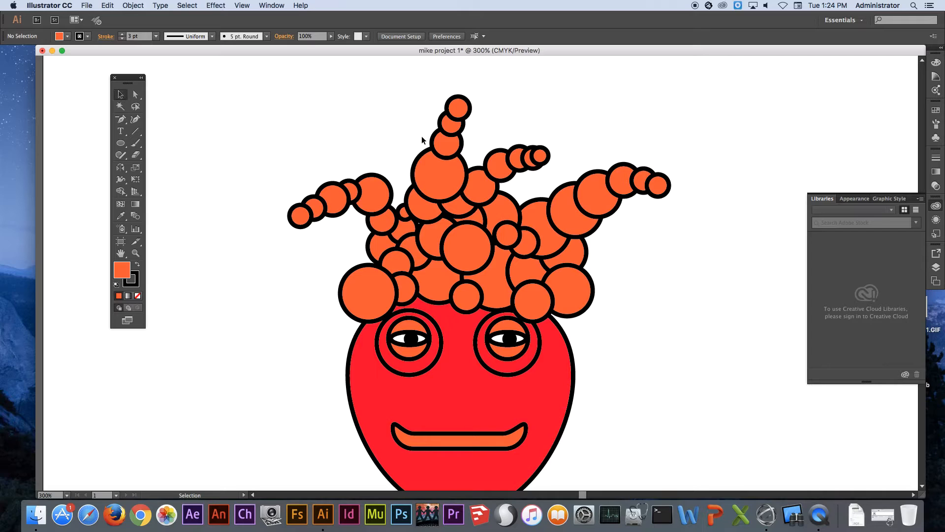
click(463, 111)
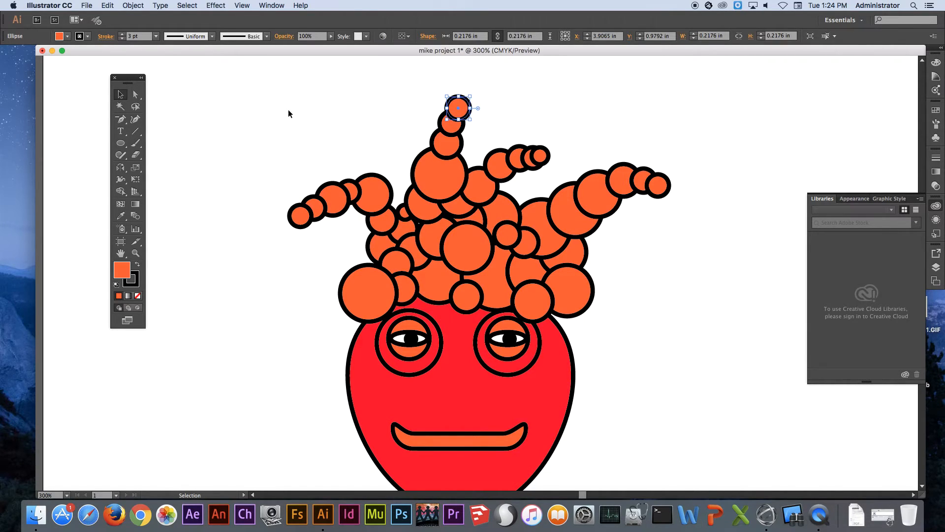
drag(235, 85, 605, 279)
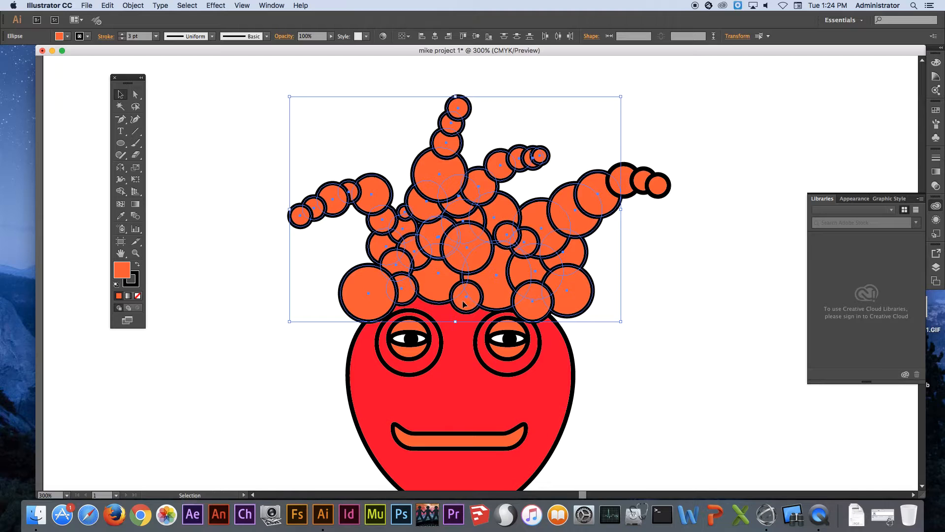
drag(465, 301, 391, 237)
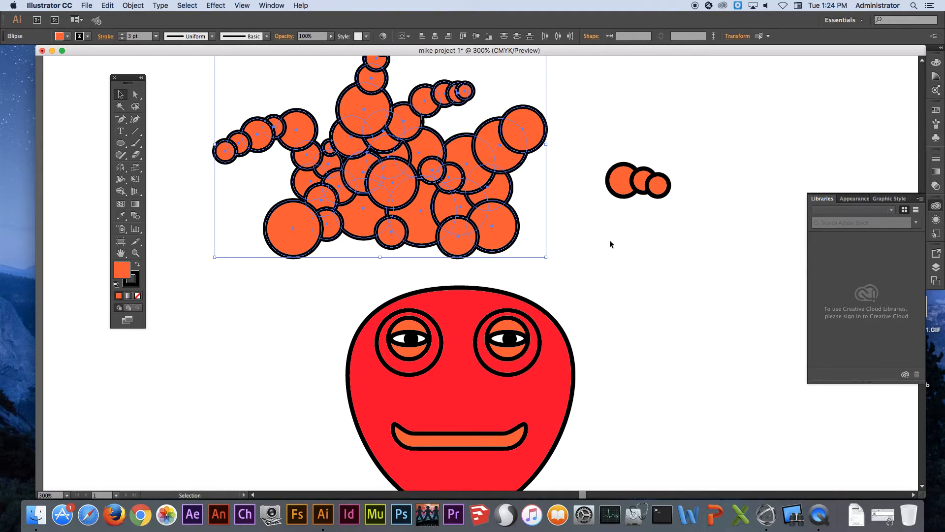
key(super+z)
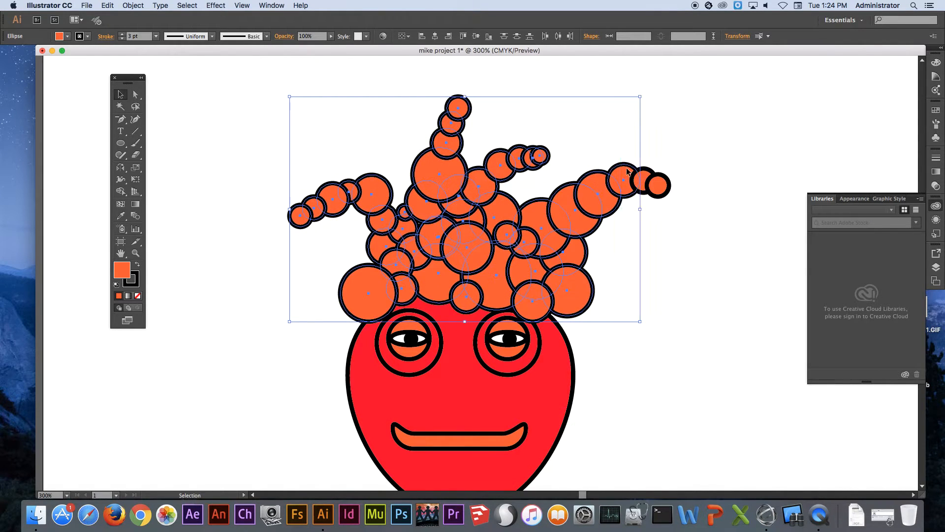
shift+click(657, 183)
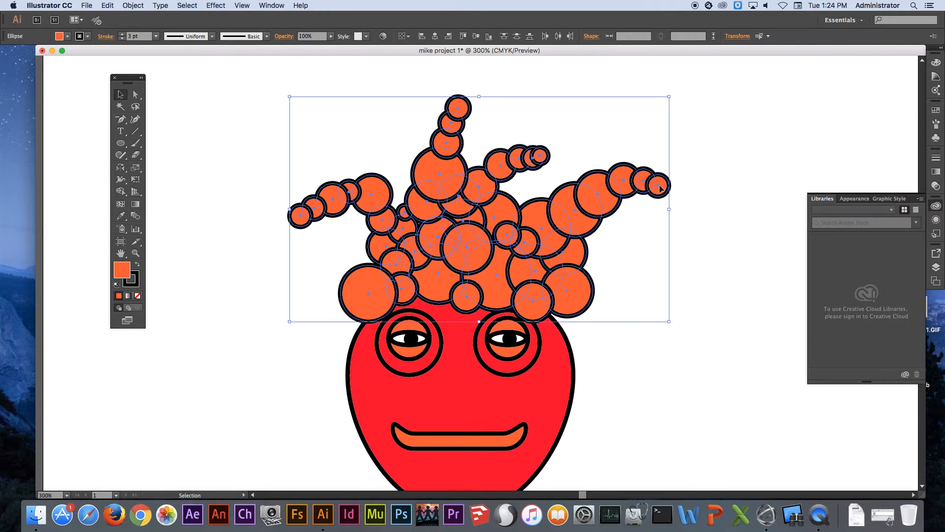
click(270, 5)
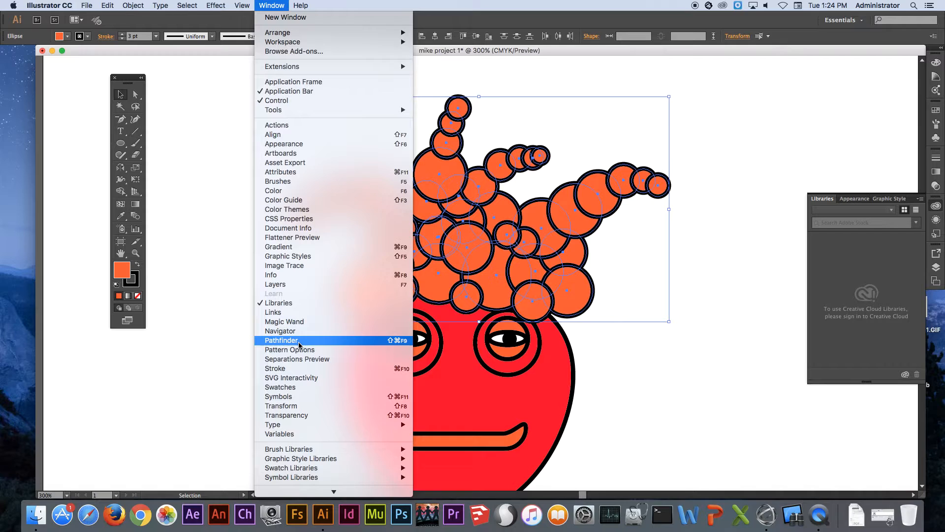
click(281, 340)
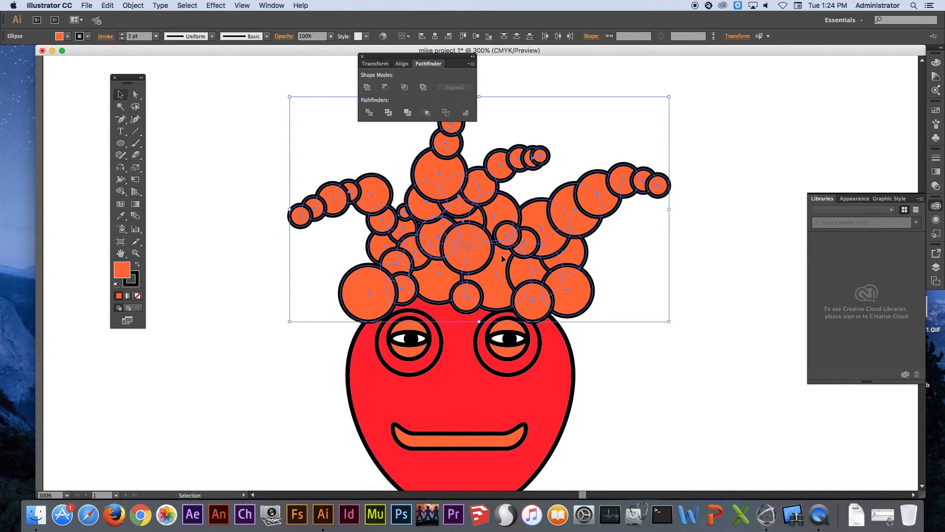
click(368, 87)
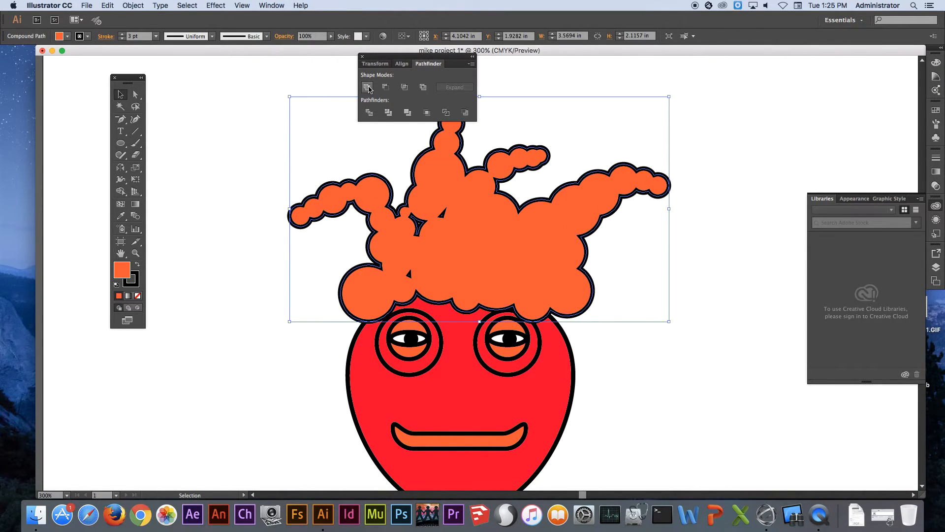
Send the united hair shape to the back behind the head and deselect it
right_click(485, 211)
mouse_move(547, 294)
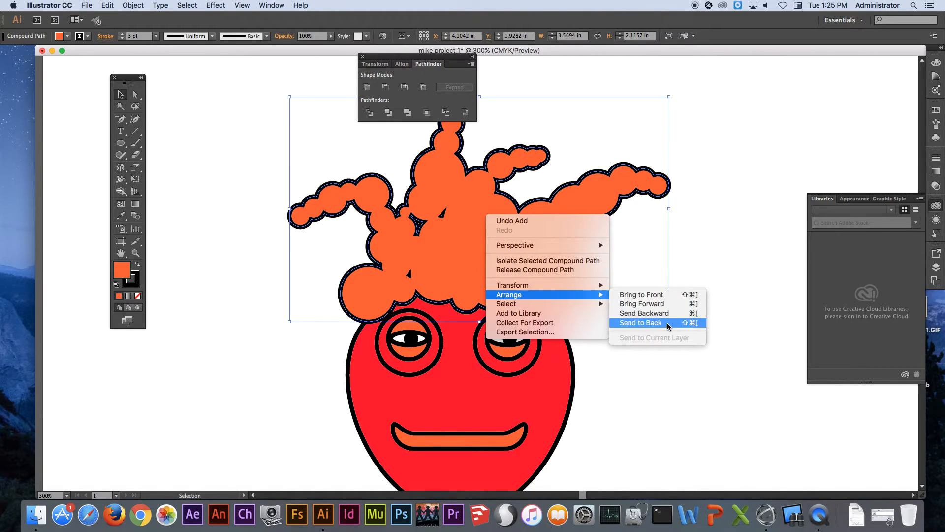
click(669, 325)
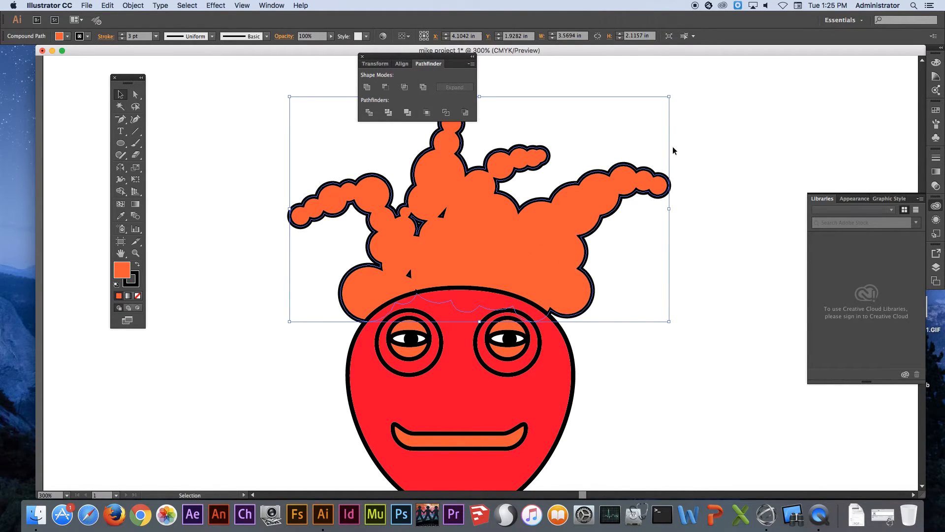
click(626, 121)
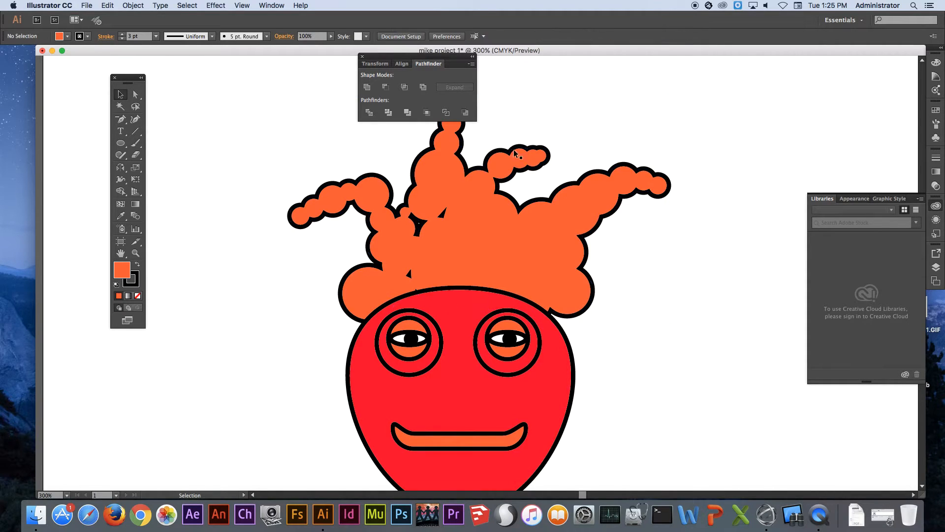
Stretch the hair taller and narrower to about 3.14 in wide and 2.69 in high, and reposition it centred over the head
drag(403, 64, 807, 89)
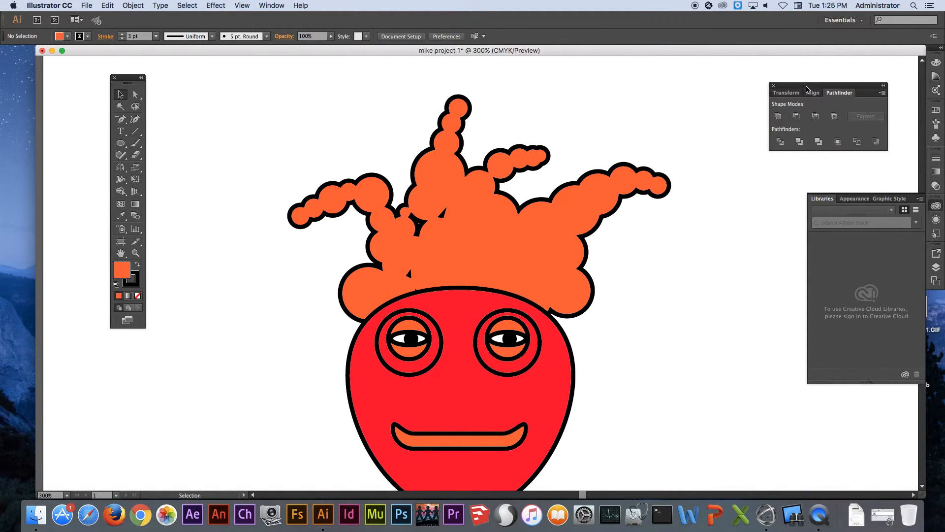
click(448, 131)
drag(480, 97, 479, 70)
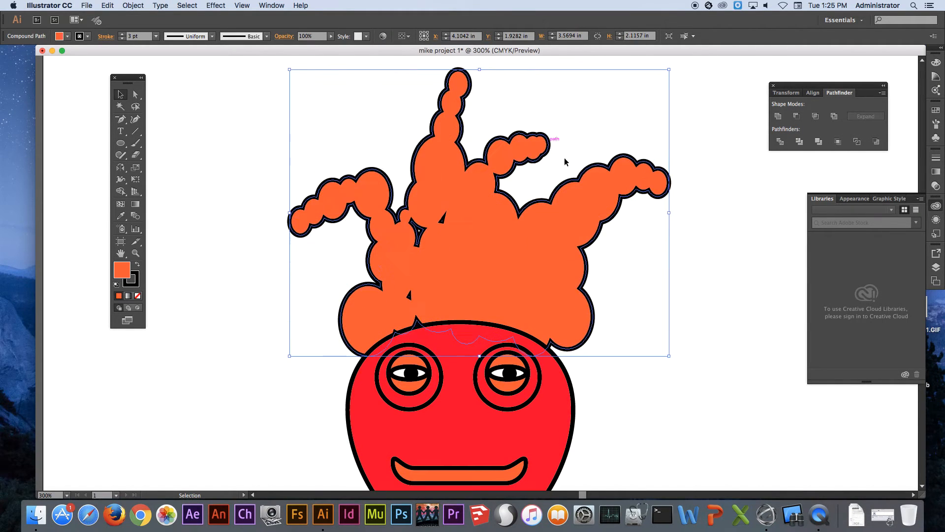
drag(671, 215, 625, 217)
drag(438, 255, 451, 258)
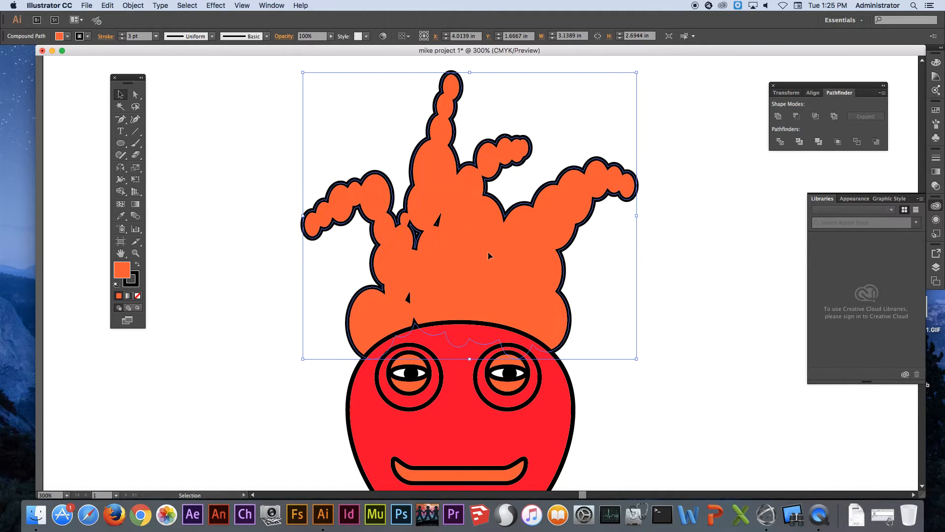
click(693, 238)
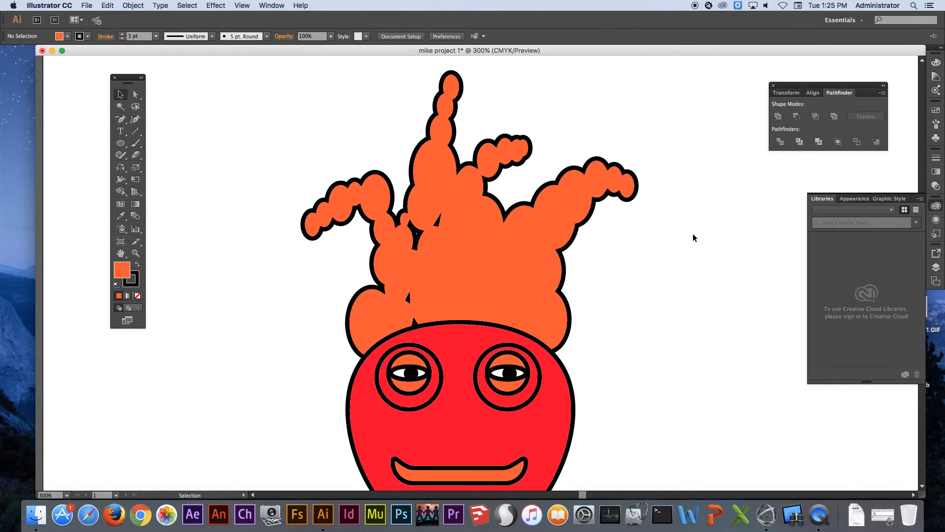
key(a)
drag(593, 329, 607, 198)
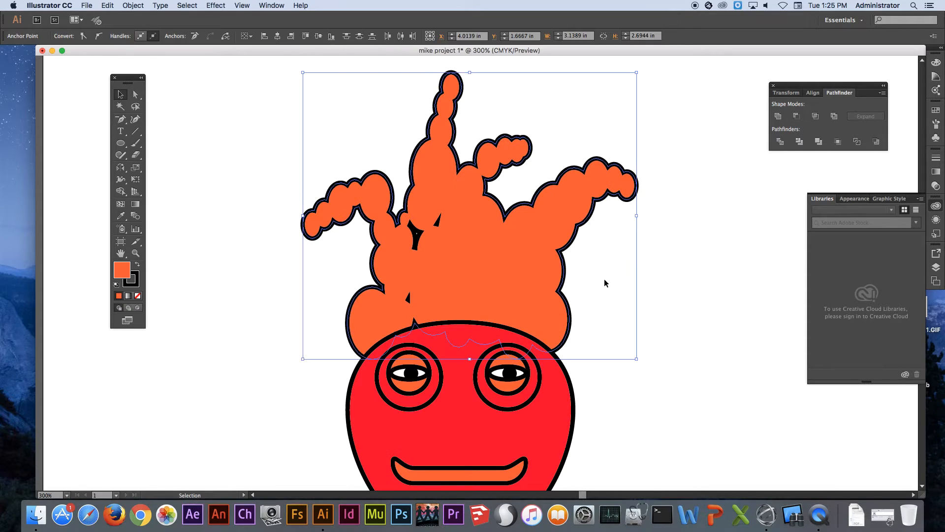
key(super+0)
click(573, 228)
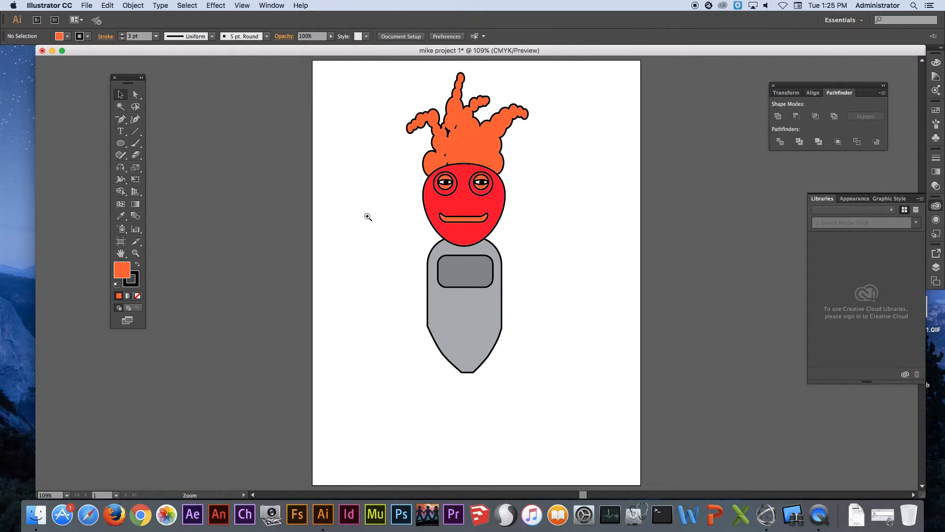
Draw a circle about 0.77 in wide at the body's left shoulder and give it the chest panel's darker grey
drag(489, 372, 488, 372)
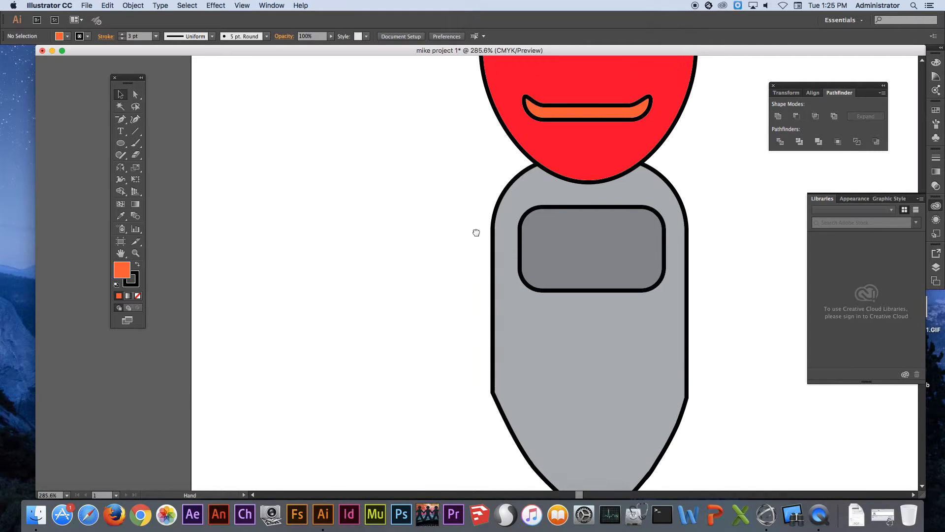
click(120, 144)
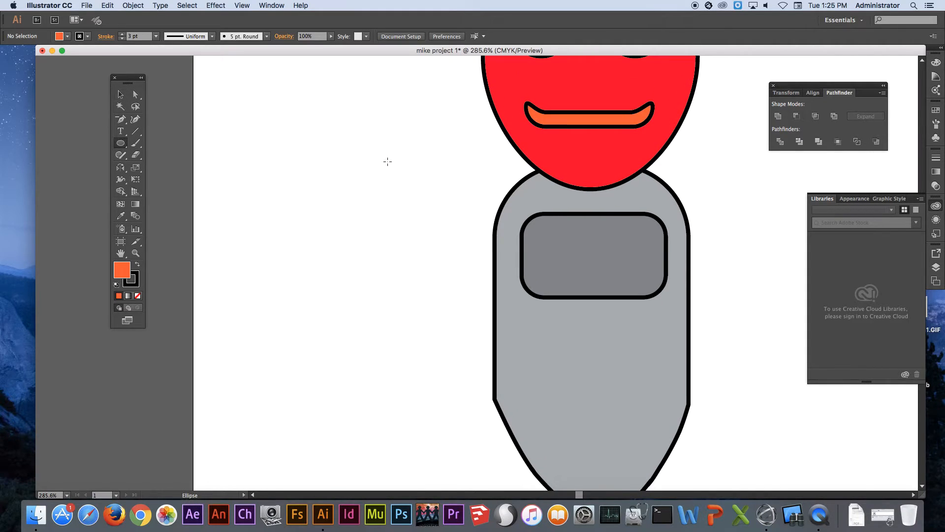
mouse_move(441, 155)
mouse_down()
mouse_move(517, 228)
mouse_move(511, 234)
mouse_up()
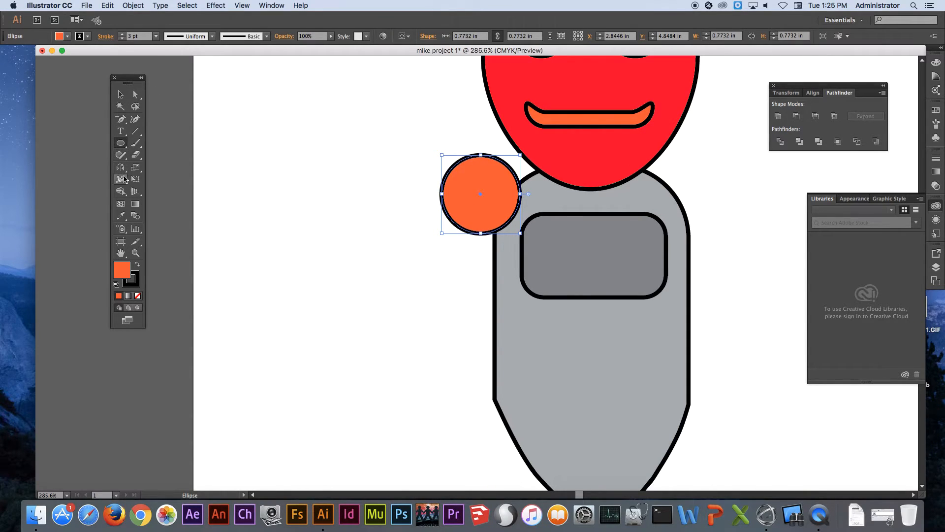
click(121, 217)
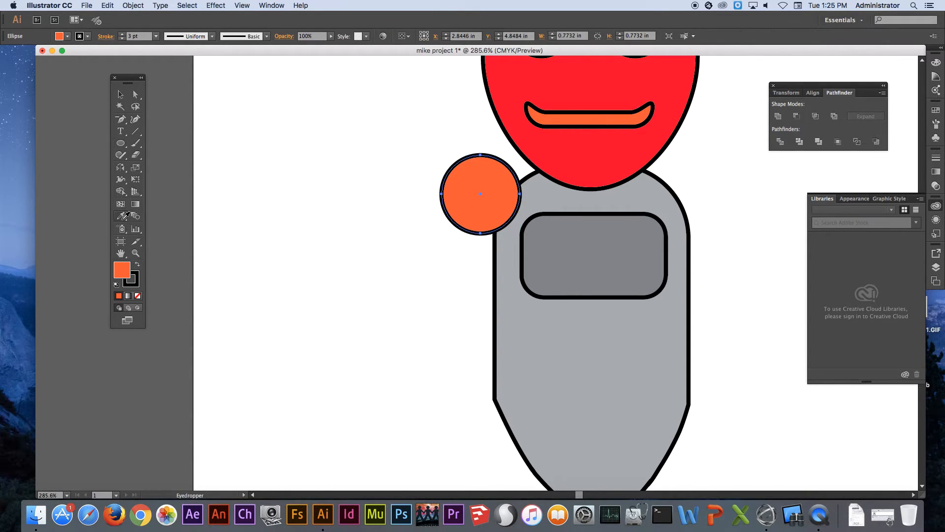
click(550, 198)
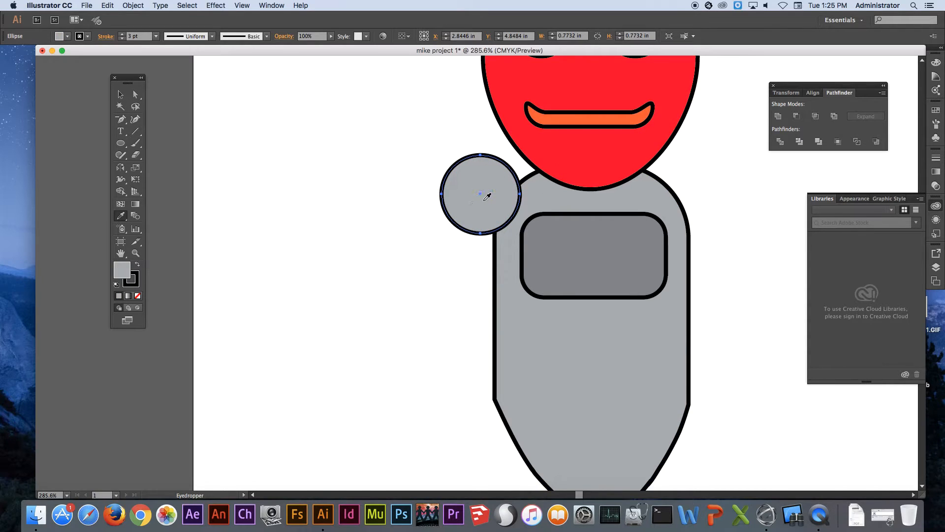
click(547, 236)
Draw progressively smaller nested circles inside the grey shoulder circle, the innermost about 0.14 in wide, and deselect
key(space)
drag(548, 231, 428, 225)
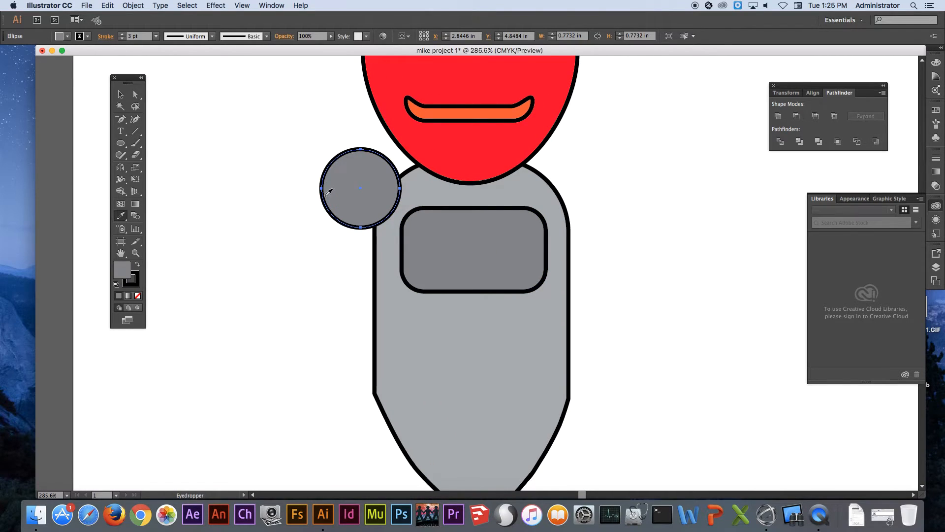
click(123, 144)
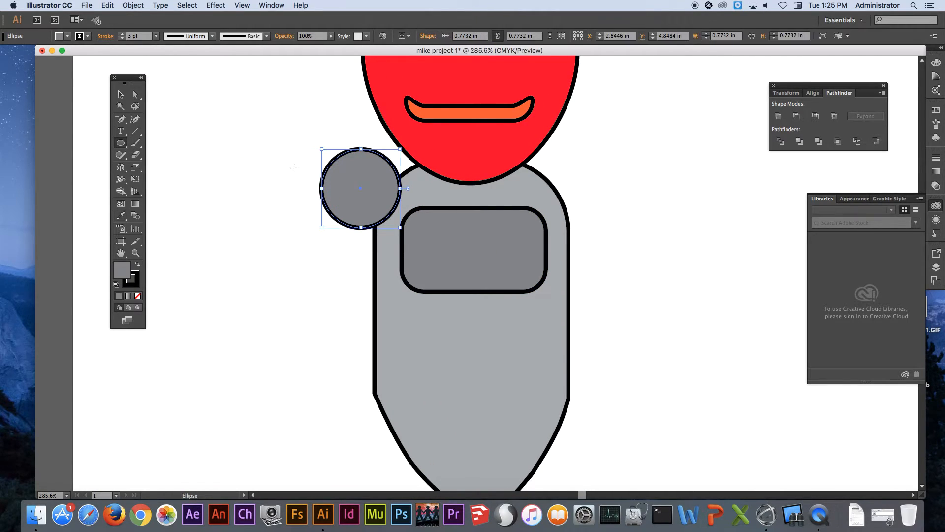
drag(326, 169, 377, 222)
mouse_move(327, 189)
mouse_down()
mouse_move(358, 219)
mouse_move(350, 211)
mouse_up()
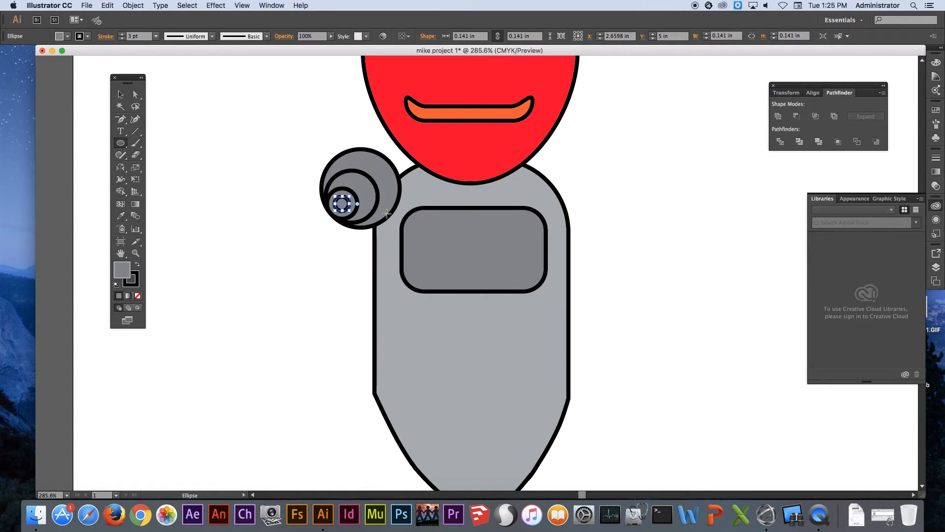
super+click(235, 179)
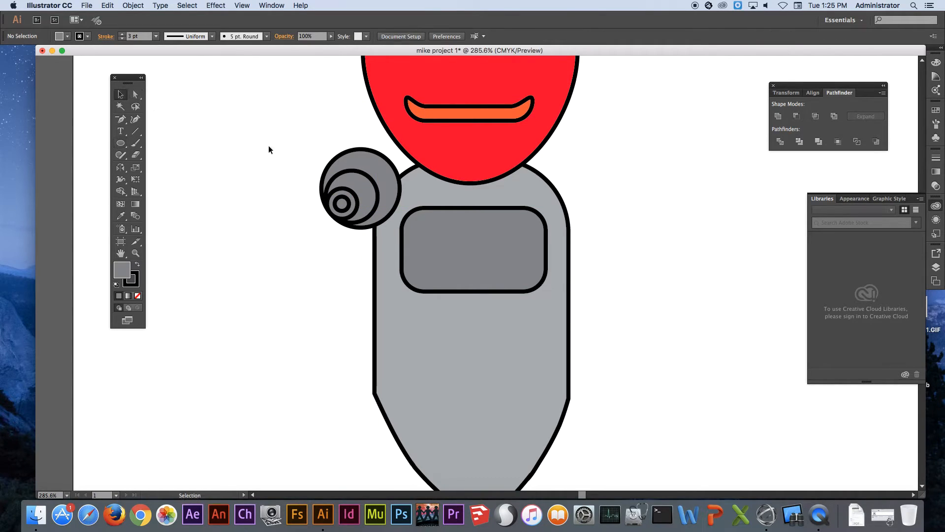
Shift the nested shoulder circles off-centre toward the outer side so they form a spiral-like joint
drag(347, 200, 345, 193)
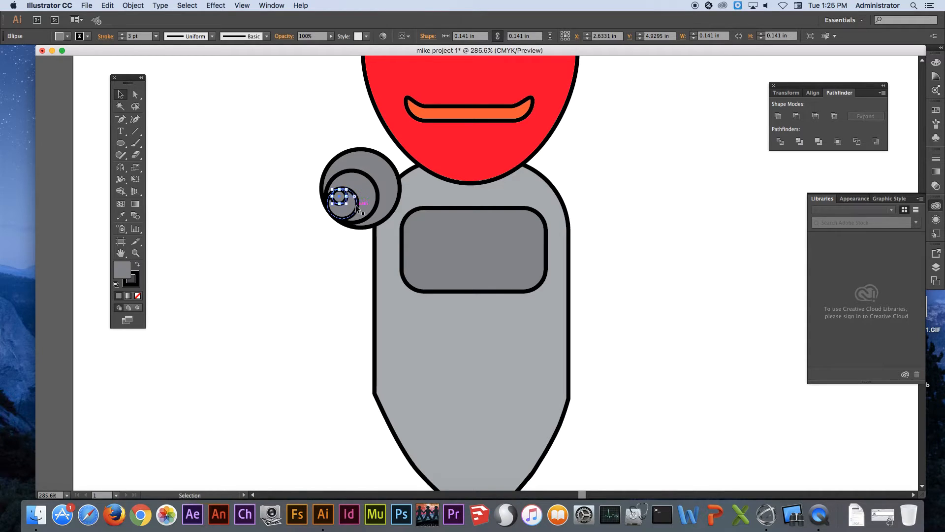
drag(356, 208, 350, 194)
super+click(228, 163)
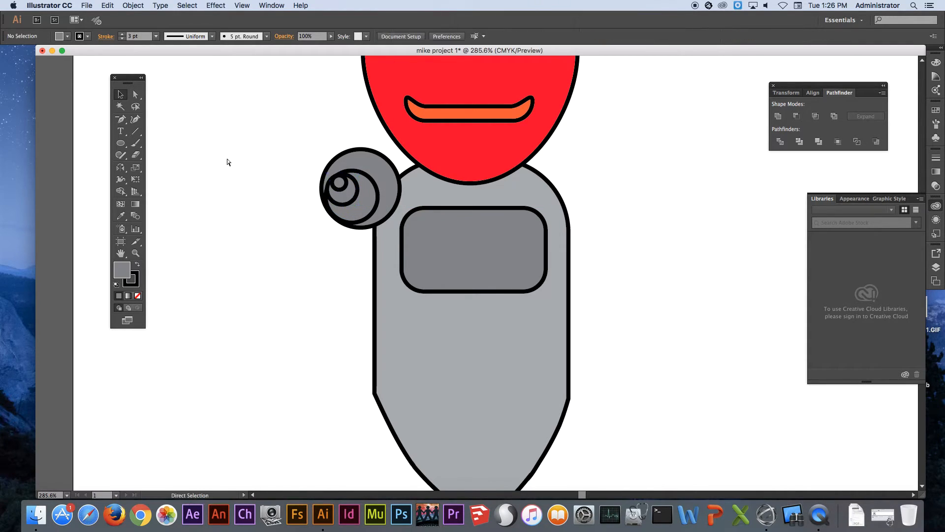
click(354, 176)
drag(353, 179, 348, 172)
click(316, 132)
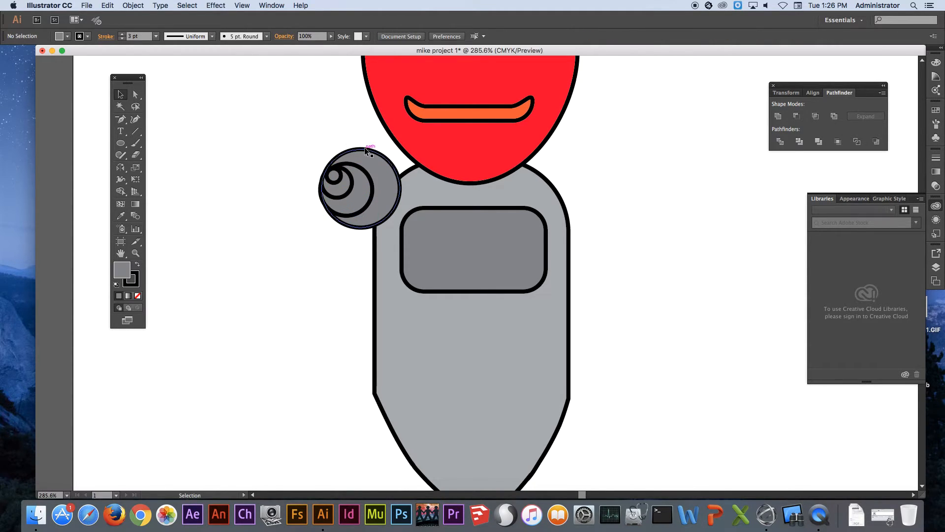
drag(334, 176, 341, 189)
click(248, 180)
Draw a rectangle about 0.26 by 1.23 in beside the shoulder and fill it with the White, Black gradient
click(121, 143)
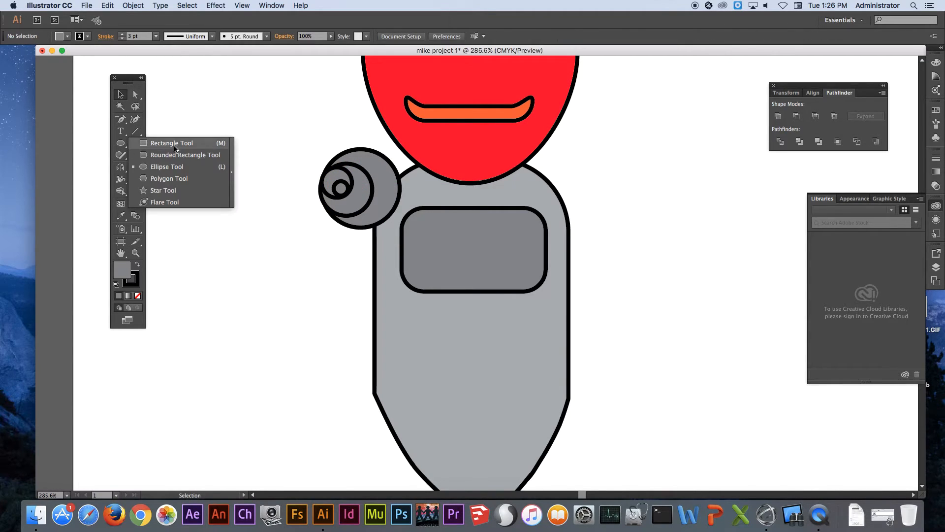
click(178, 143)
drag(253, 188, 278, 313)
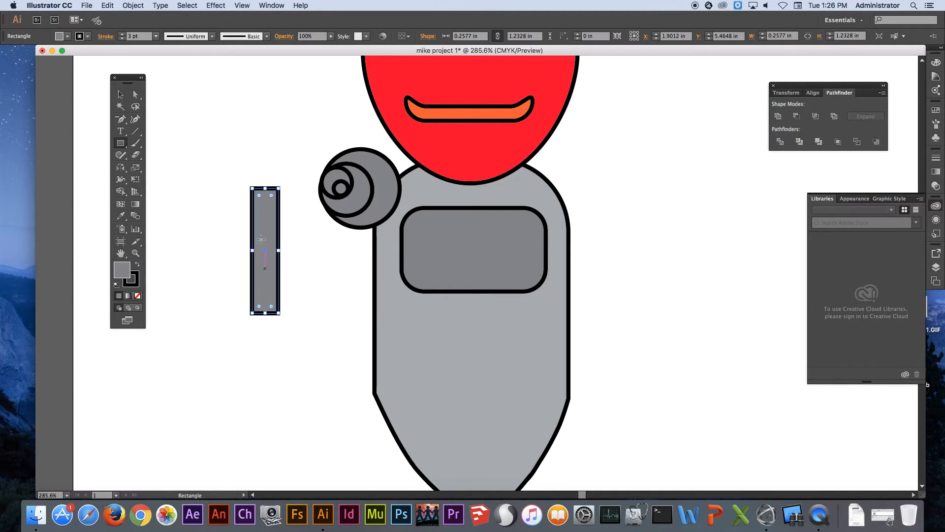
click(67, 39)
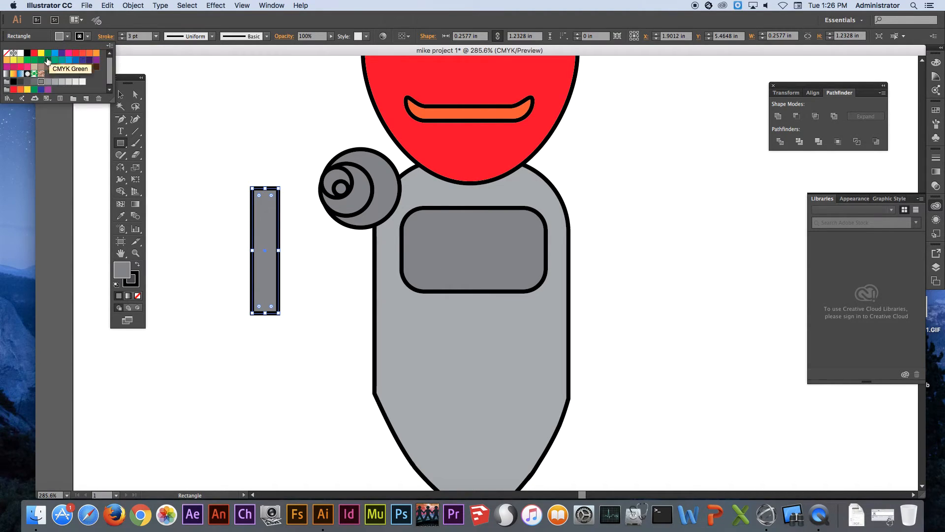
click(6, 74)
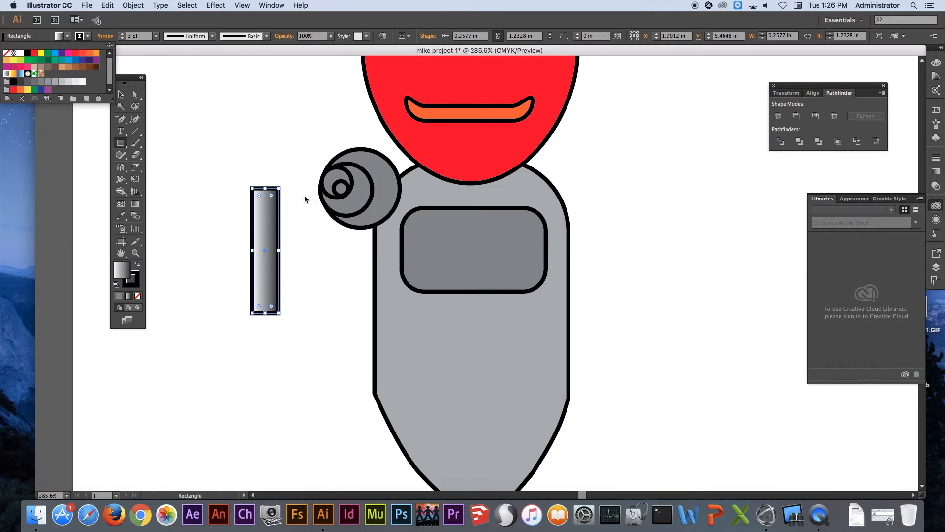
Tilt the gradient rectangle diagonally with its upper end on the shoulder joint, and send it to the back
click(125, 97)
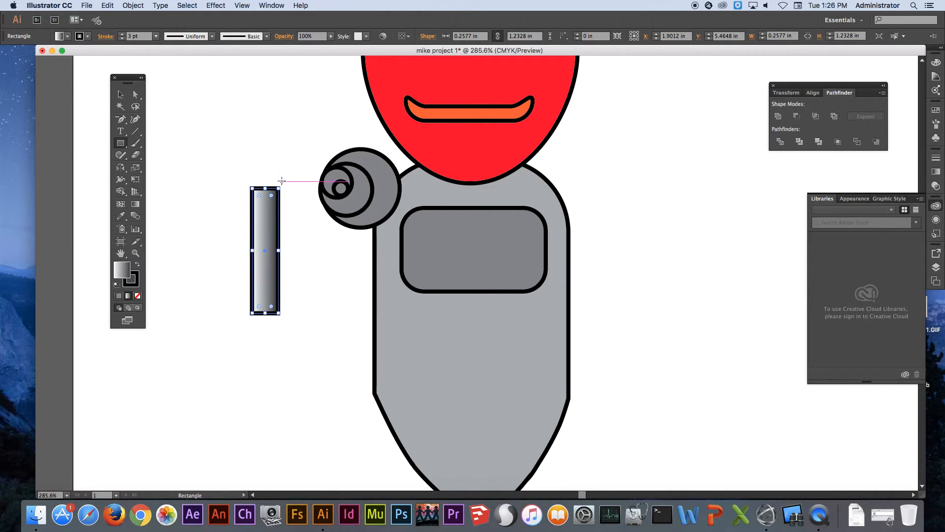
mouse_move(282, 181)
mouse_down()
mouse_move(316, 200)
mouse_move(288, 219)
mouse_move(323, 215)
mouse_up()
key(super+z)
click(122, 96)
right_click(329, 214)
mouse_move(372, 351)
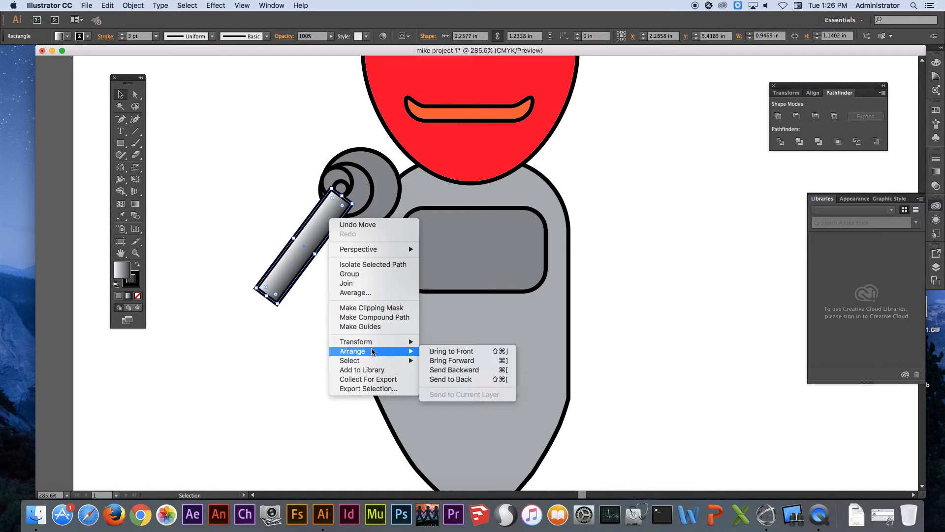
click(481, 382)
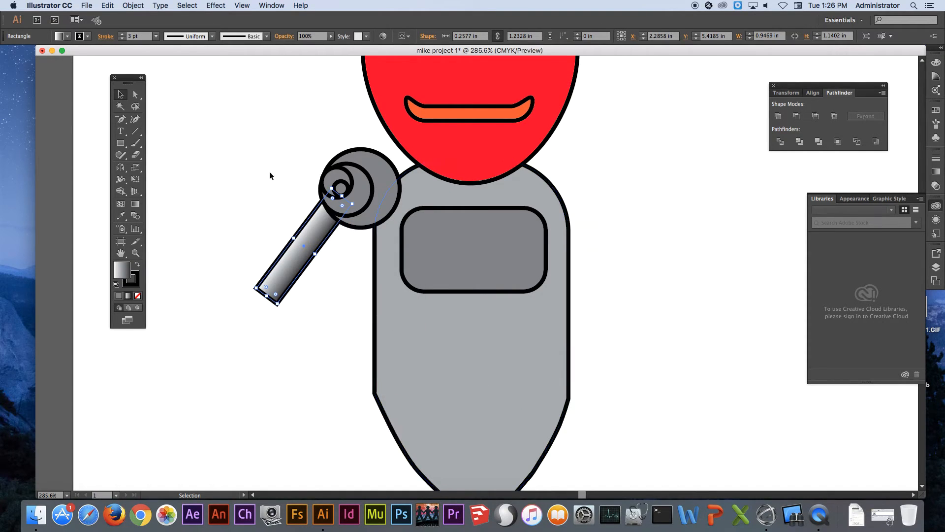
click(235, 142)
Sample the head's red fill and draw a rounded rectangle about 0.84 by 1.68 in beside the gradient arm
key(space)
drag(300, 241, 457, 195)
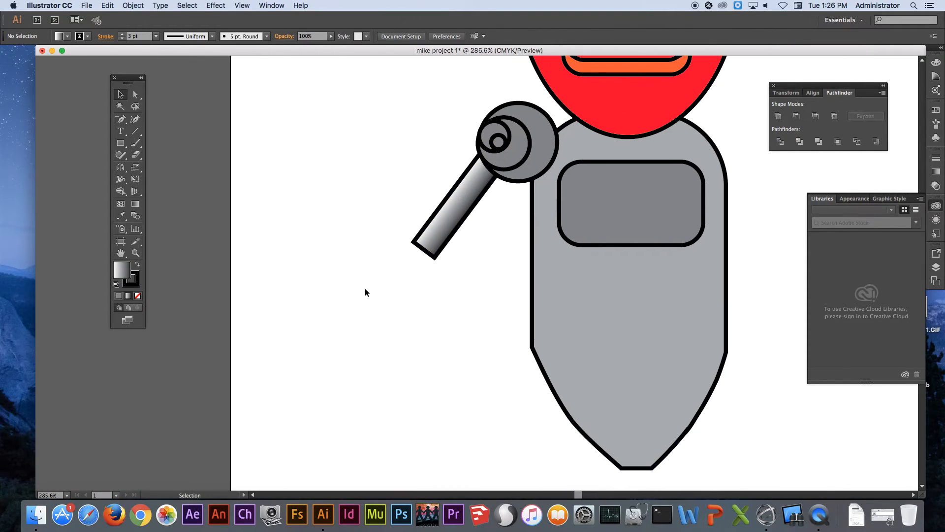
scroll(371, 292, down, 3)
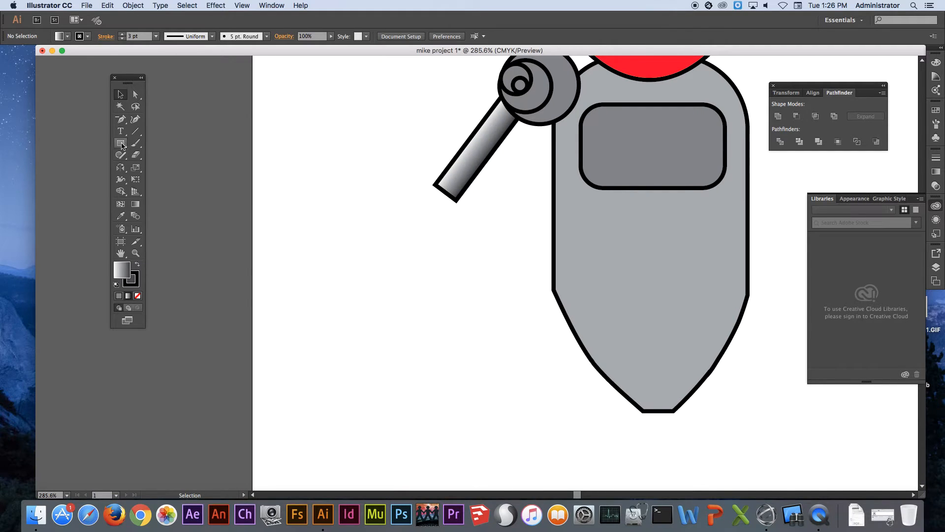
click(129, 143)
click(182, 155)
click(120, 217)
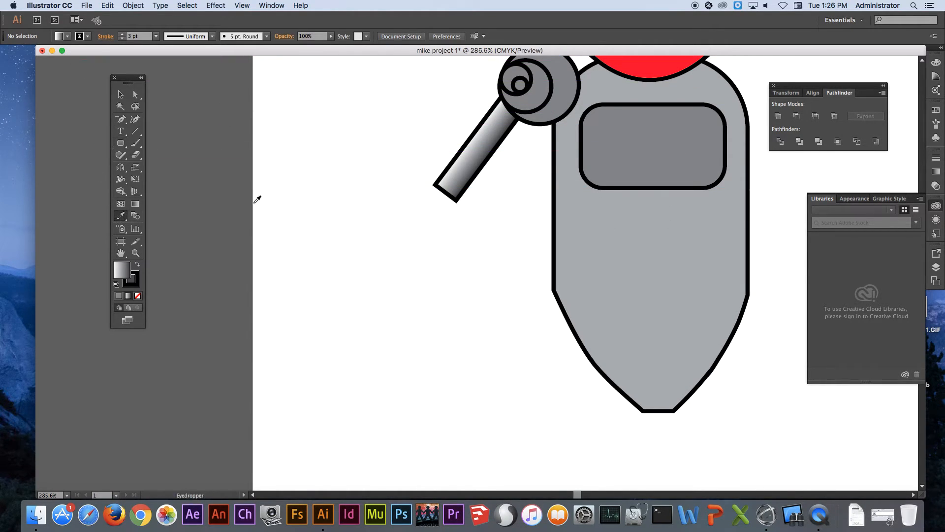
click(651, 66)
drag(120, 143, 171, 155)
drag(308, 170, 393, 340)
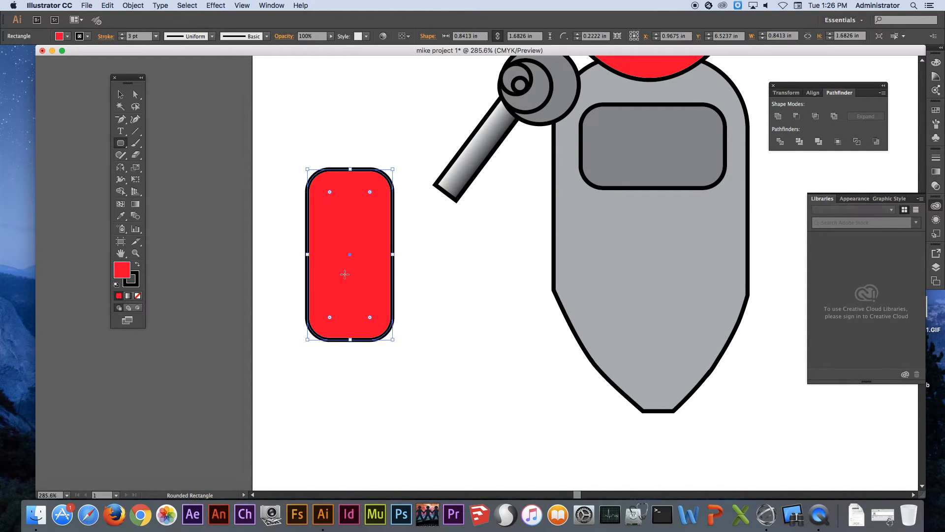
Nudge the upper-left corner points of the red rounded rectangle inward to slant its left side
drag(136, 97, 172, 97)
click(295, 146)
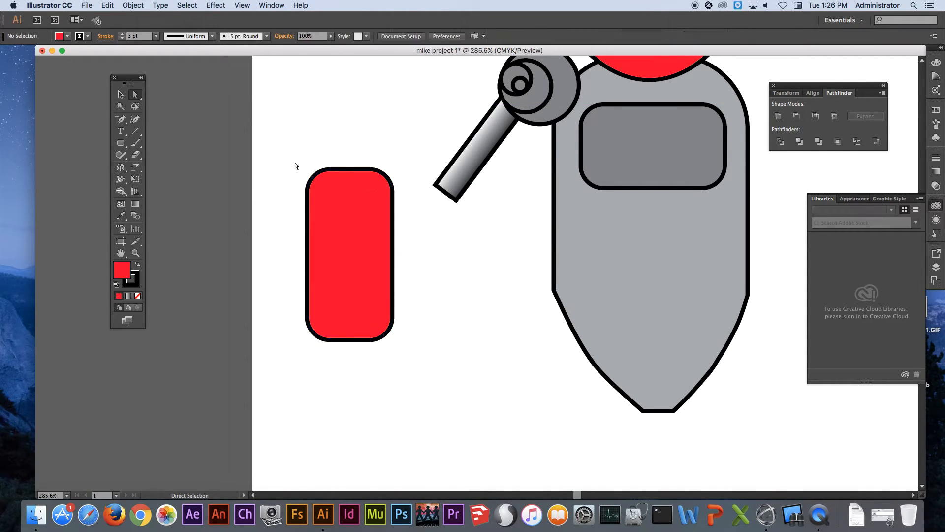
drag(334, 202, 333, 202)
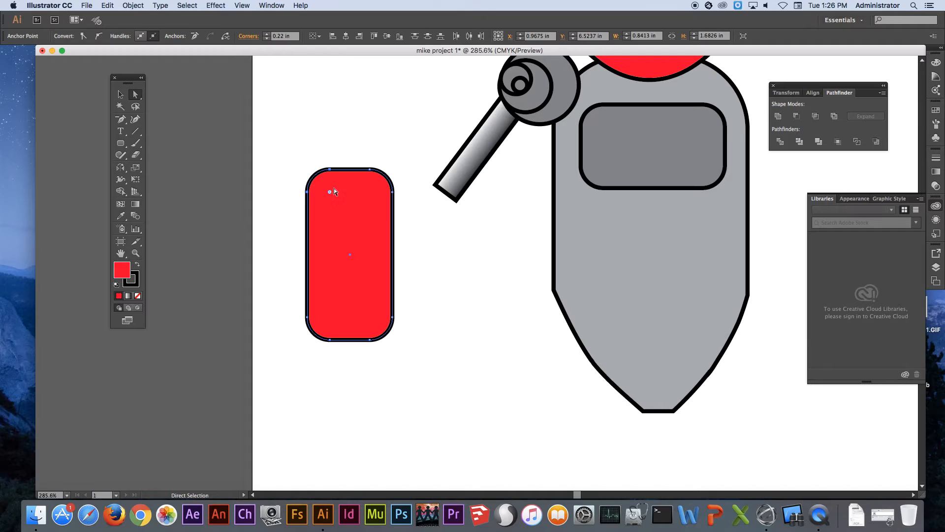
drag(283, 147, 337, 200)
key(Right)
key(Right)
key(Right)
key(Right)
key(Right)
key(Right)
key(Right)
key(Right)
key(Right)
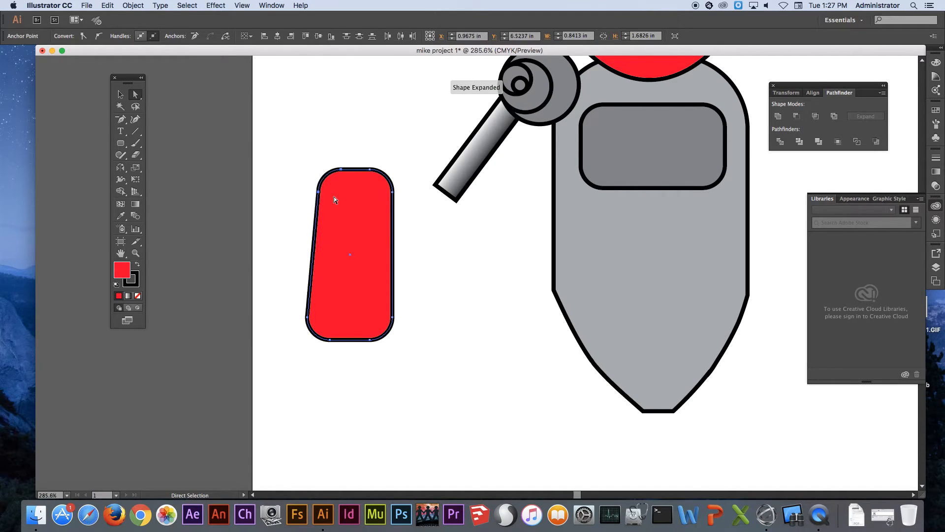
Nudge the upper-right corner points of the red shape inward to match the left taper, and deselect
drag(408, 157, 364, 202)
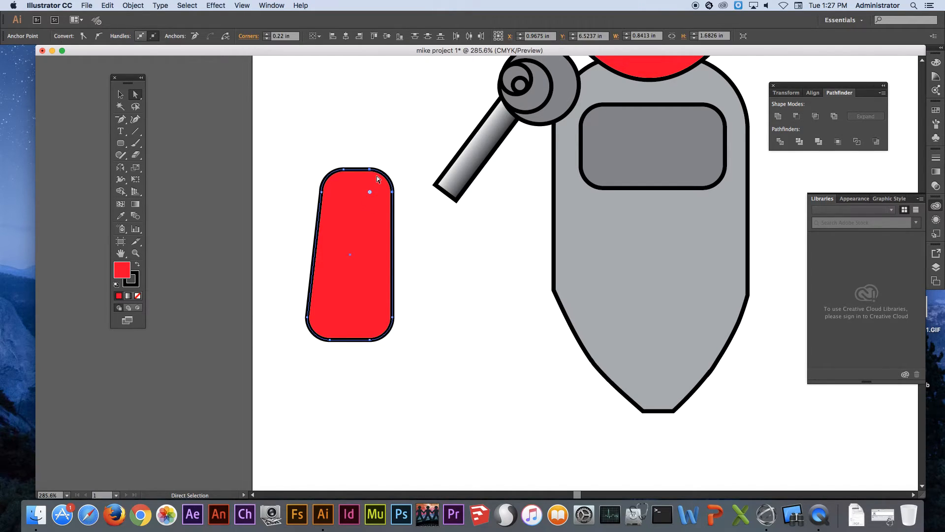
key(Left)
key(Left)
key(Left)
key(Left)
key(Left)
key(Left)
key(Left)
key(Left)
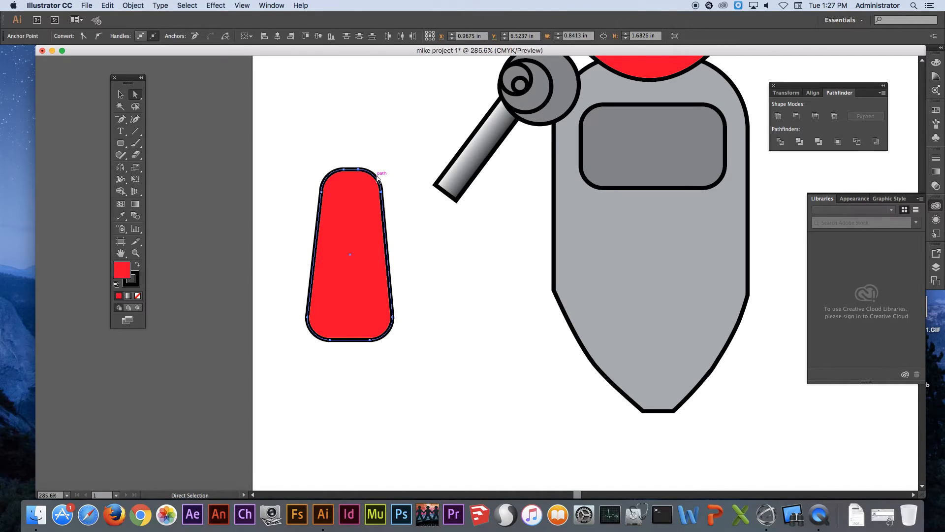
click(380, 133)
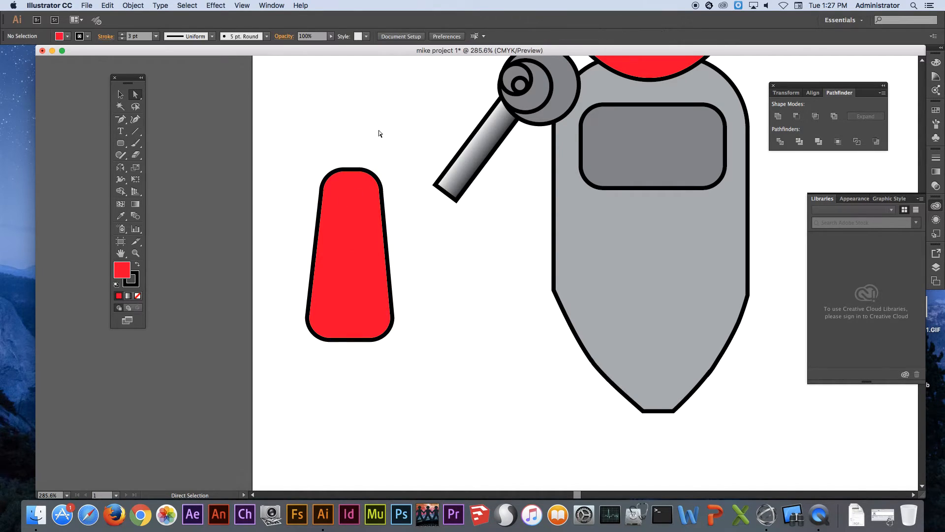
Draw red circles centred on the tapered shape's top and bottom edges, the bottom one about 0.5 in wide
click(121, 144)
click(120, 144)
click(124, 145)
click(165, 166)
drag(351, 170, 367, 153)
mouse_move(348, 341)
mouse_down()
mouse_move(403, 320)
mouse_move(374, 313)
mouse_up()
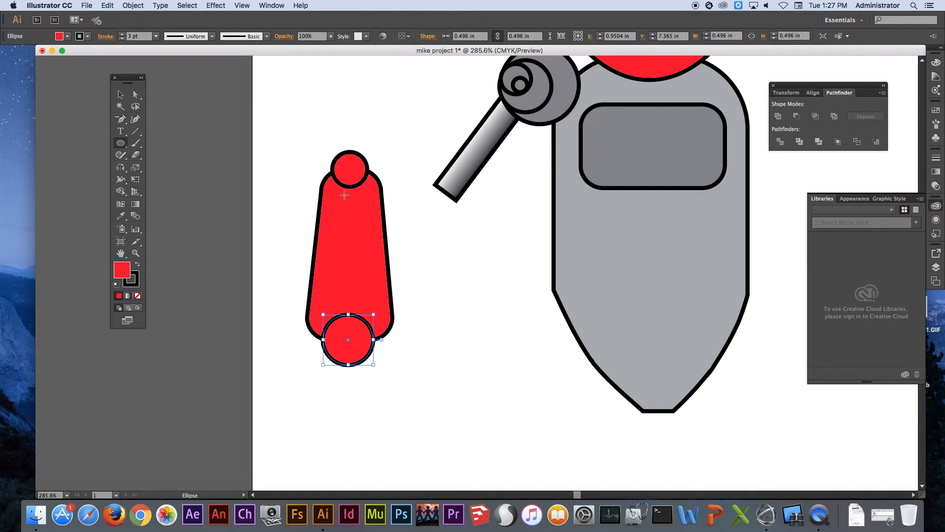
Select the tapered red shape with both circles and unite them into one shape with Pathfinder
click(120, 94)
drag(290, 134, 399, 362)
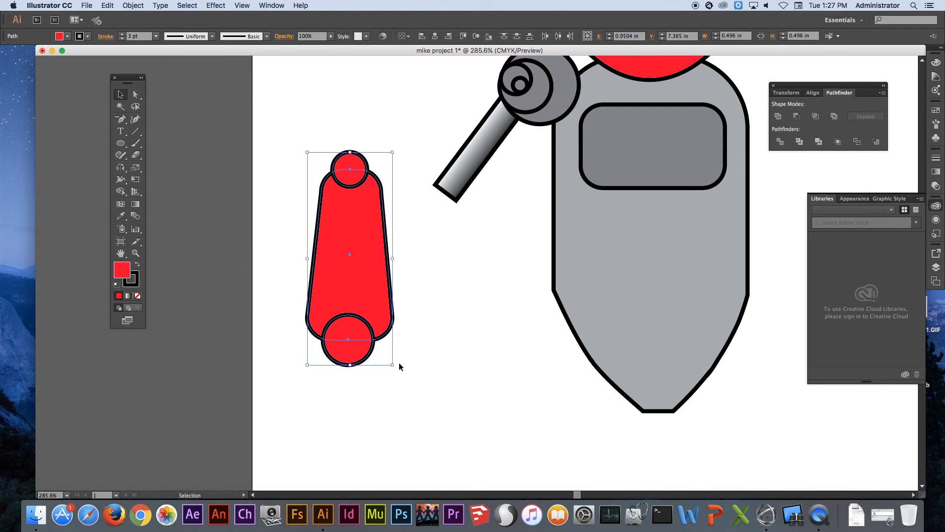
click(780, 117)
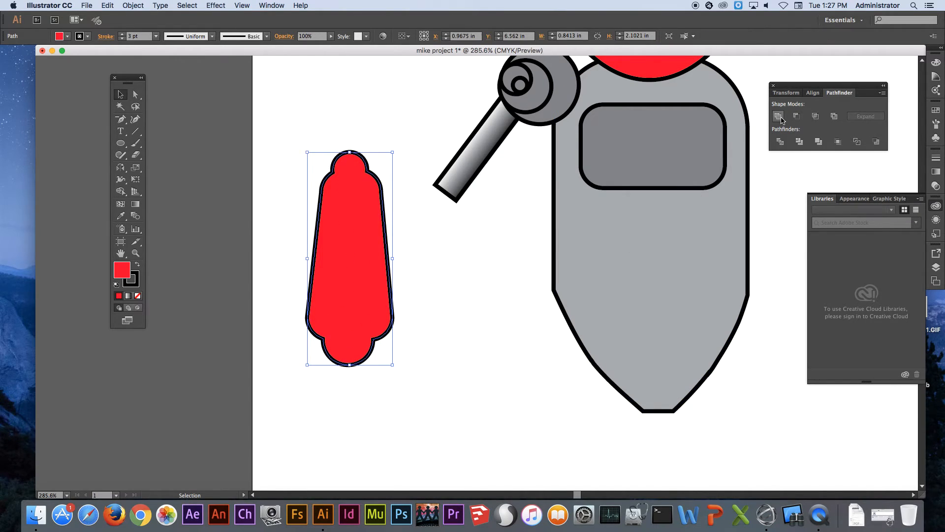
Widen the united red forearm slightly, tilt it clockwise and place it over the gradient arm's lower end
drag(390, 259, 409, 260)
drag(361, 153, 461, 192)
drag(371, 221, 433, 222)
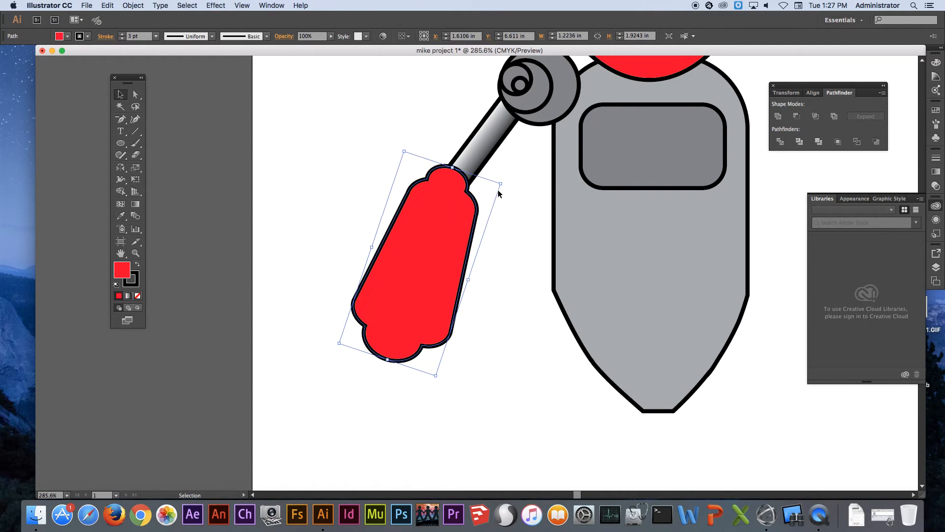
Rotate the red forearm counter-clockwise to hang nearly vertically, reposition it on the gradient upper arm's lower end, and deselect
drag(506, 181, 507, 154)
drag(398, 205, 433, 217)
drag(542, 204, 401, 156)
key(a)
click(215, 221)
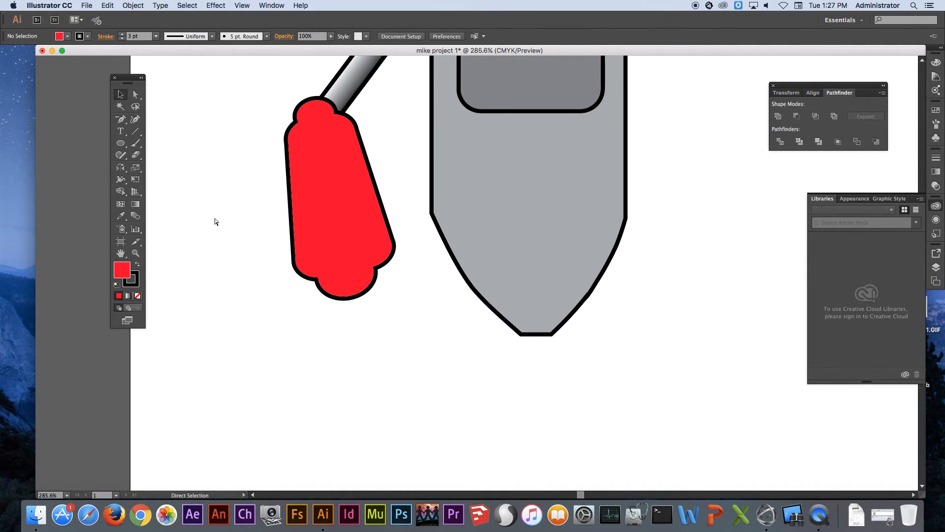
Draw a red circle about 0.82 in across with the Ellipse tool in the empty area below the forearm
click(121, 143)
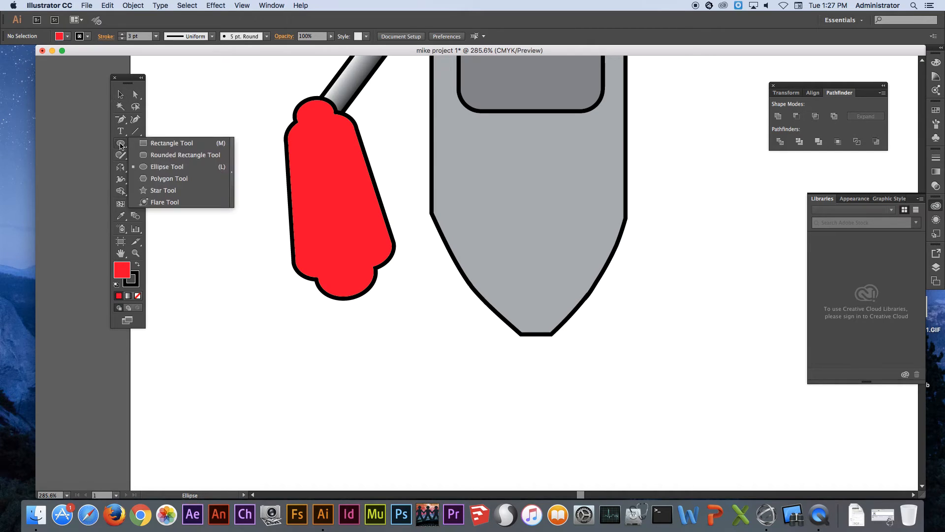
click(167, 167)
drag(187, 316, 265, 399)
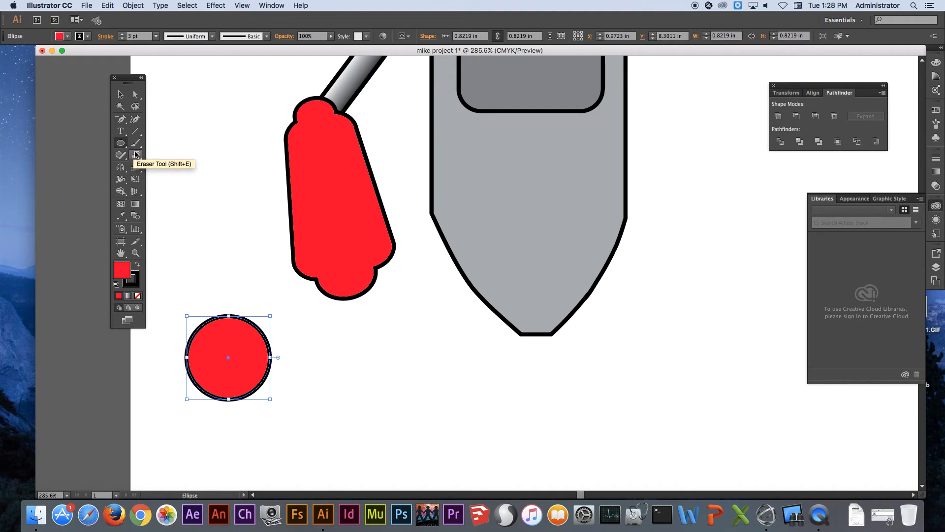
Erase the upper half of the red circle with a smaller Eraser brush, leaving a half-round palm
click(136, 154)
click(174, 160)
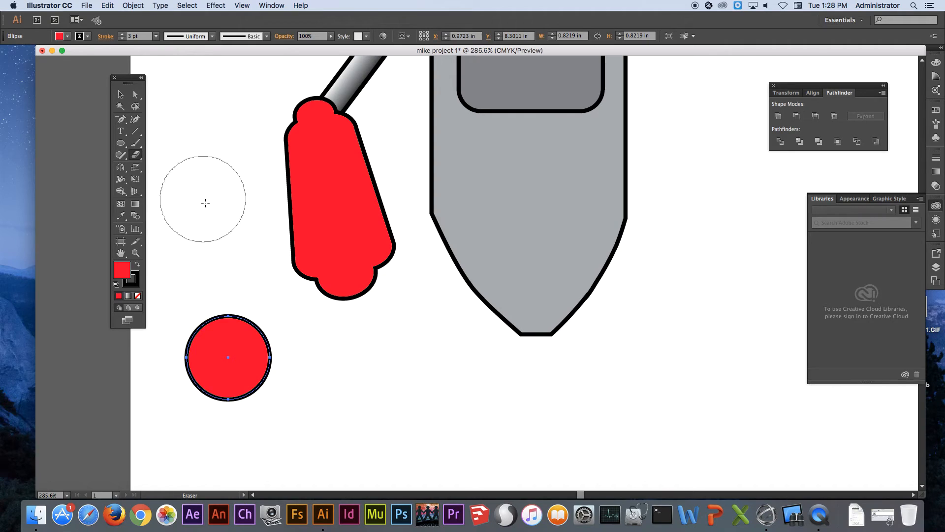
key(bracketleft)
key(bracketleft)
key(bracketleft)
key(bracketleft)
key(bracketleft)
key(bracketleft)
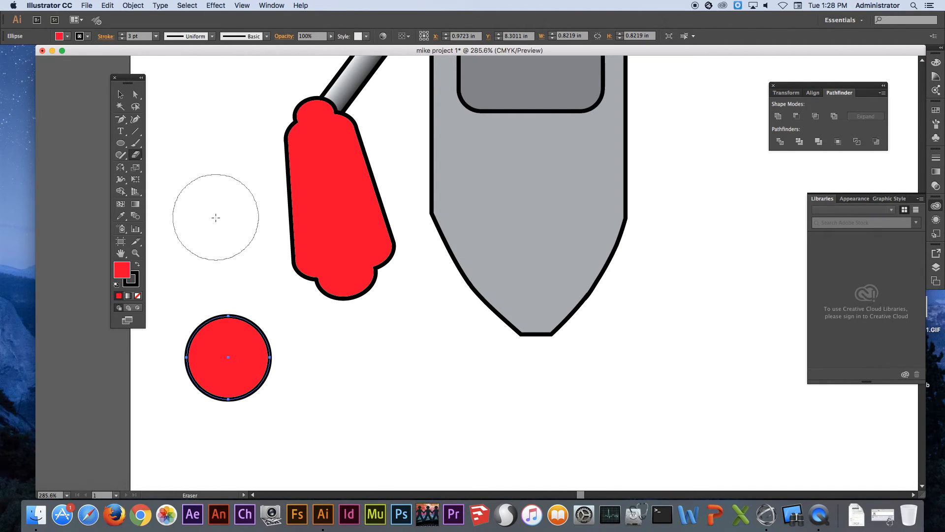
key(bracketleft)
key(bracketleft)
key(bracketleft)
key(bracketleft)
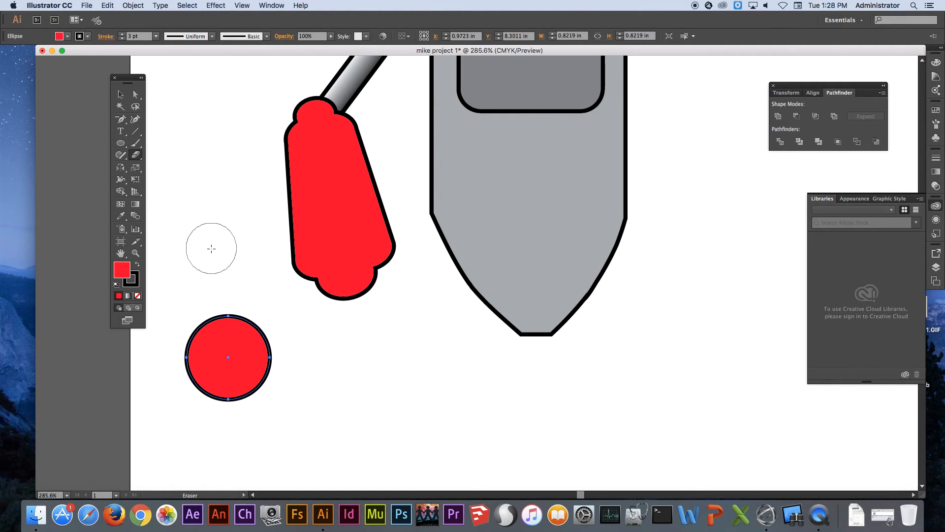
drag(169, 332, 332, 342)
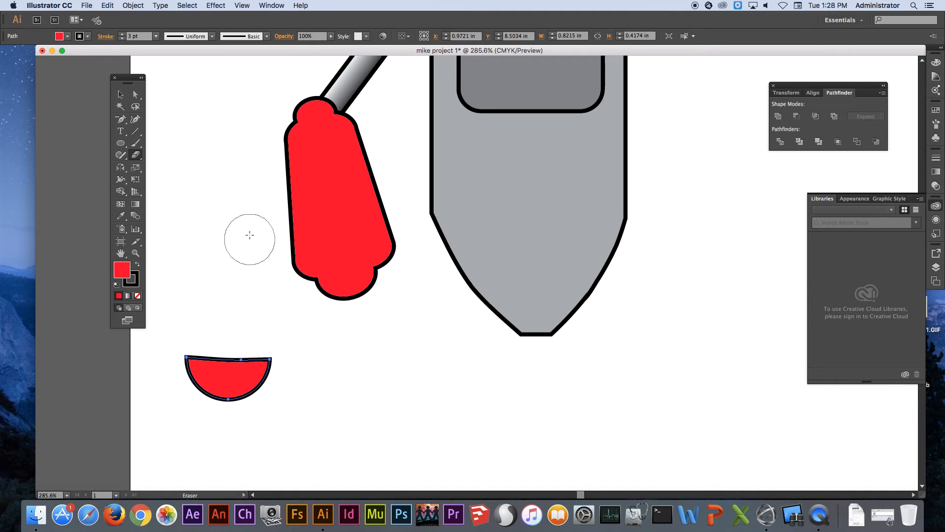
Draw an upright rounded rectangle about 0.18 by 0.7 in beside the palm and fill it black
click(120, 143)
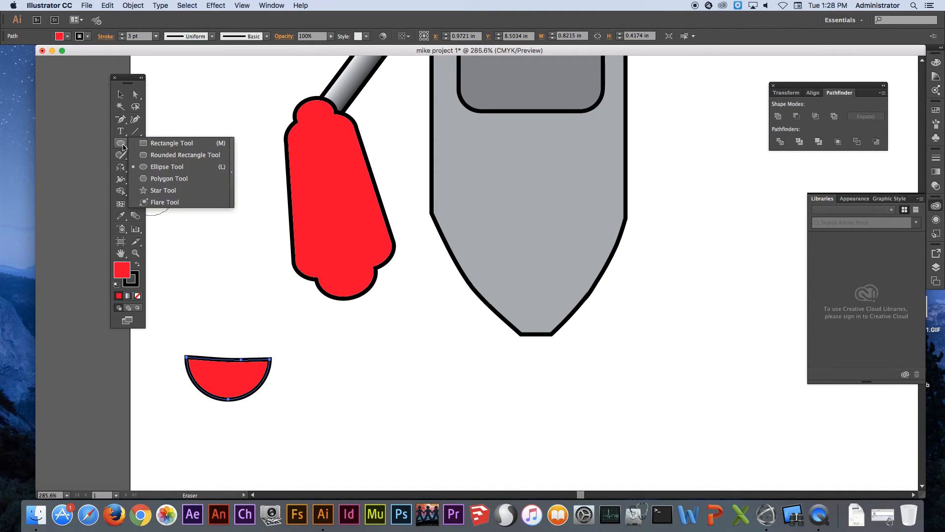
click(163, 155)
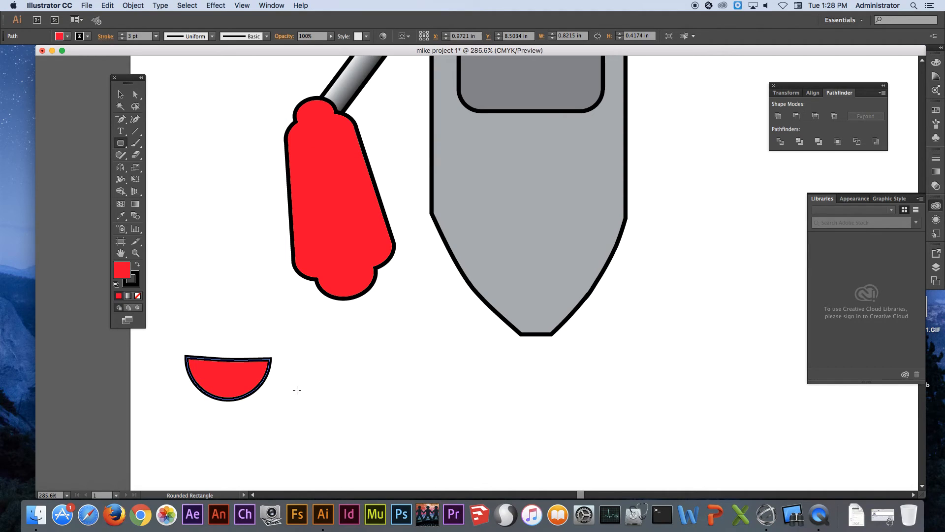
drag(302, 381, 322, 449)
click(68, 36)
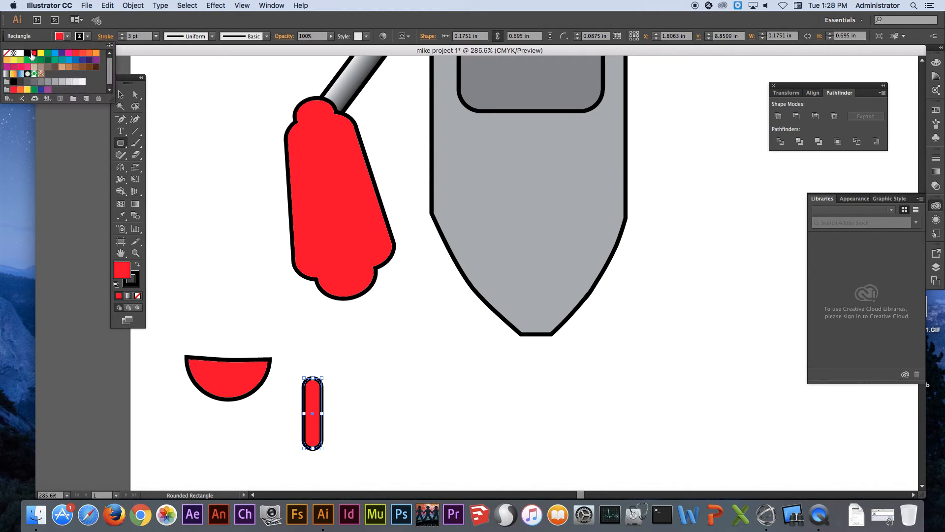
click(27, 53)
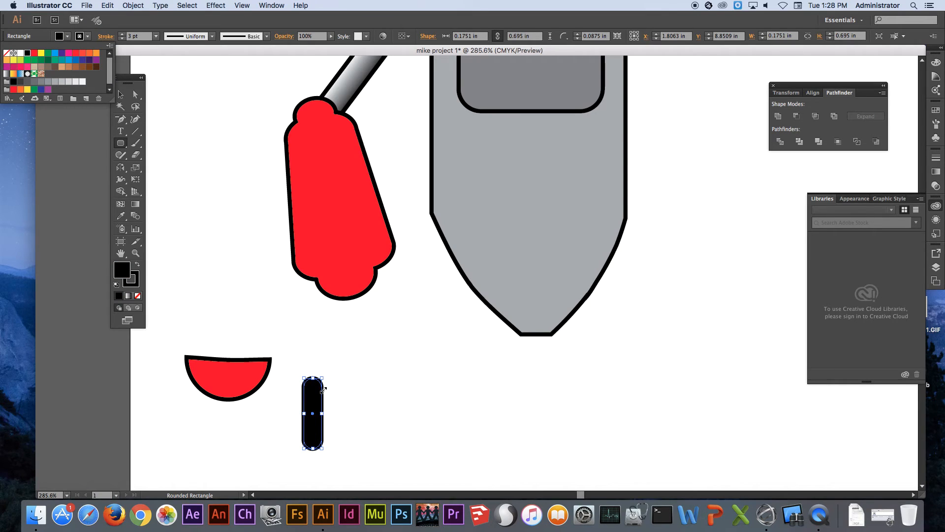
Arrange rotated copies of the black rounded rectangle around the palm as four fanned fingers and a nearly horizontal thumb, and deselect
click(121, 95)
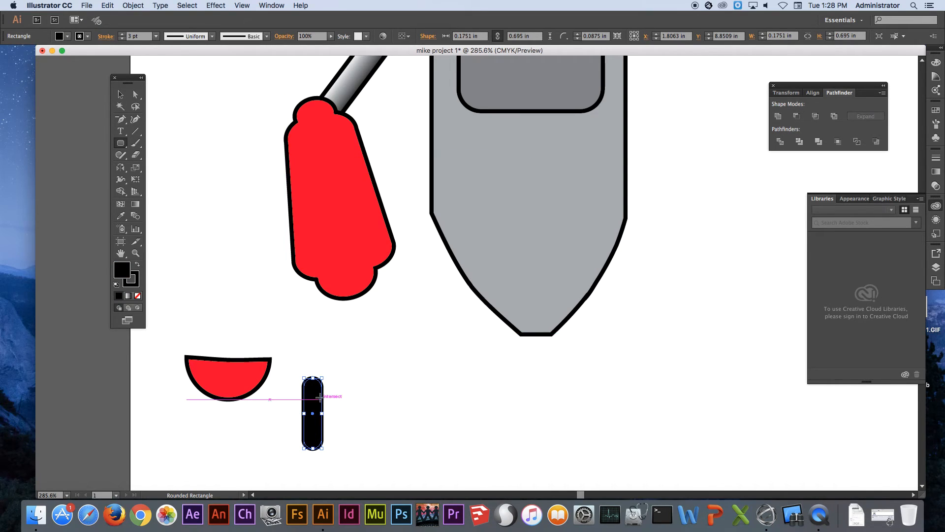
key(v)
drag(312, 397, 301, 375)
drag(294, 337, 278, 358)
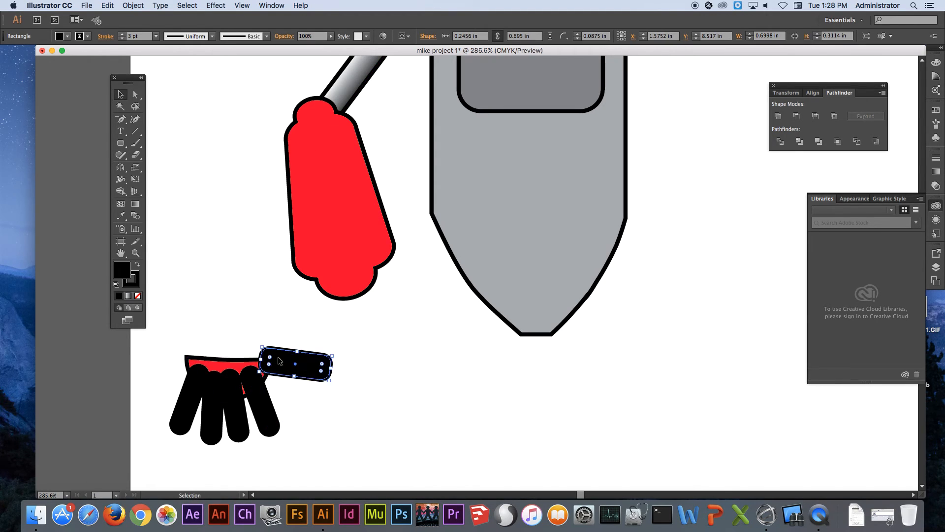
click(303, 403)
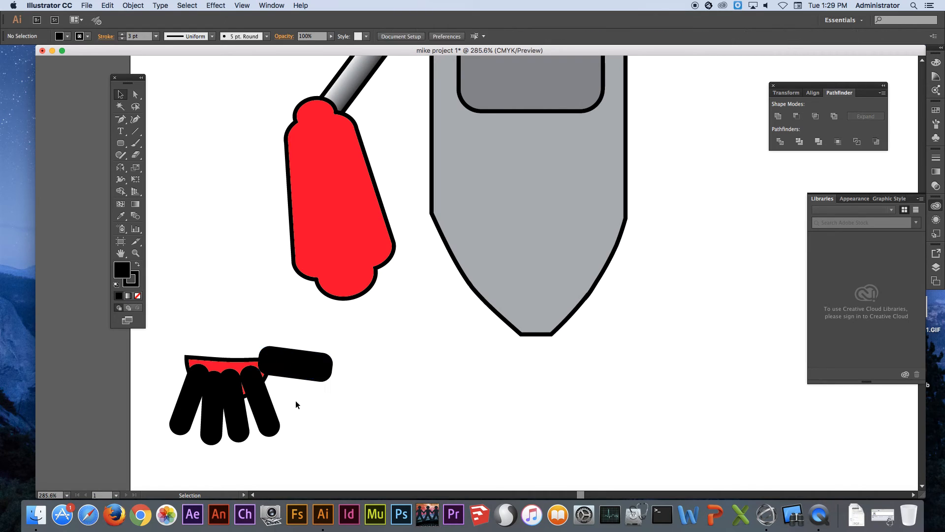
Bring the red half-round palm to the front of the black fingers
click(194, 362)
right_click(195, 363)
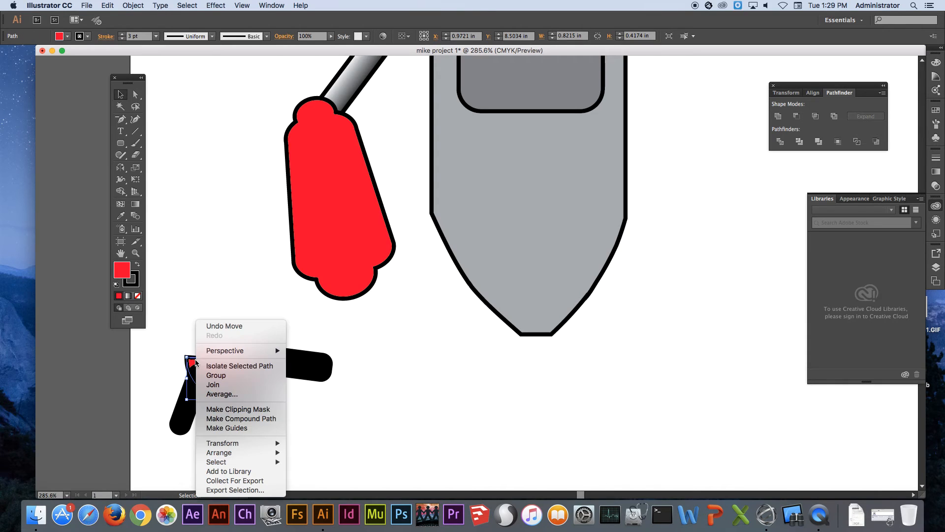
mouse_move(248, 452)
click(309, 447)
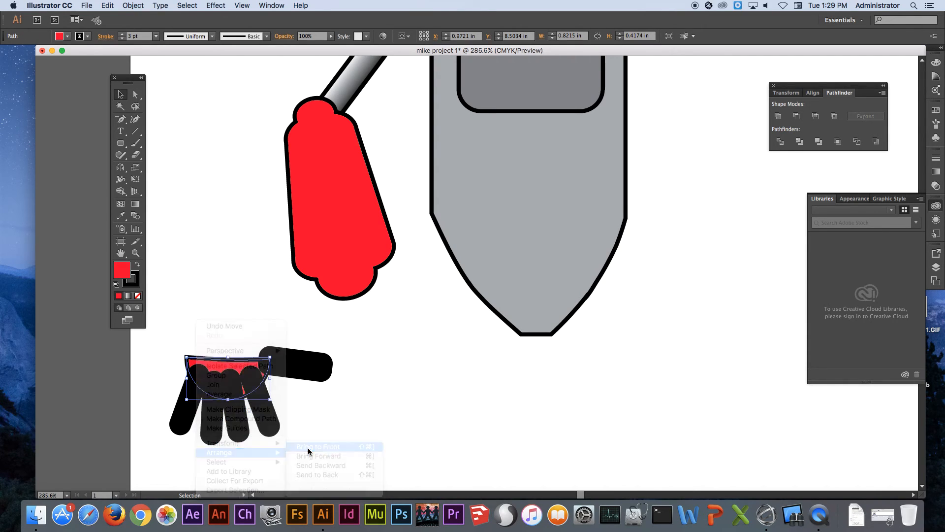
Select the palm with all its fingers, move the hand to the forearm's lower end, and deselect
drag(175, 335, 314, 429)
drag(278, 363, 396, 287)
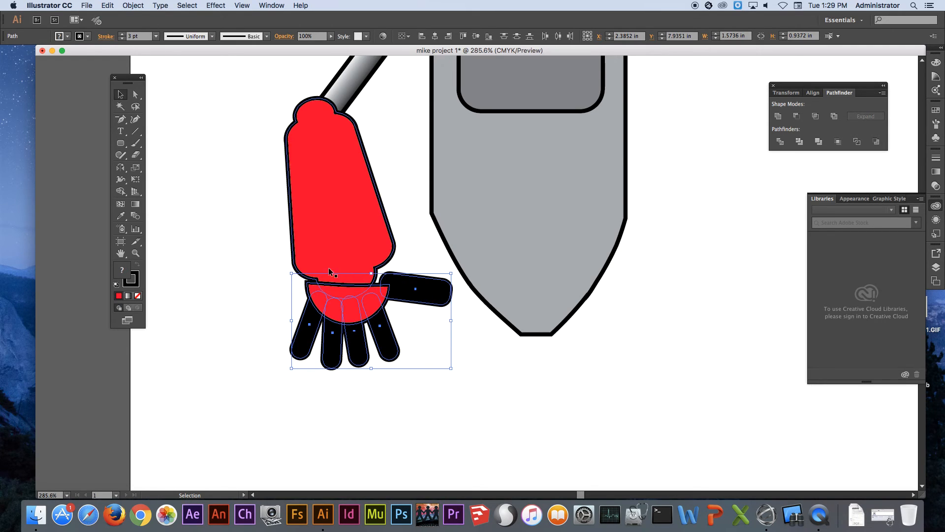
click(482, 373)
Select the shoulder joint, upper arm, forearm and hand, and group them into one arm
alt+click(455, 298)
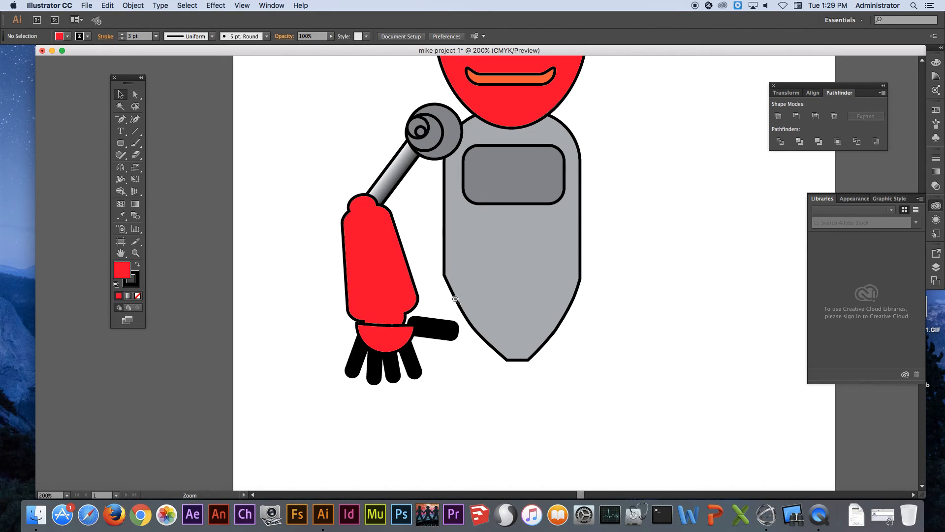
alt+super+click(458, 293)
drag(502, 268, 480, 313)
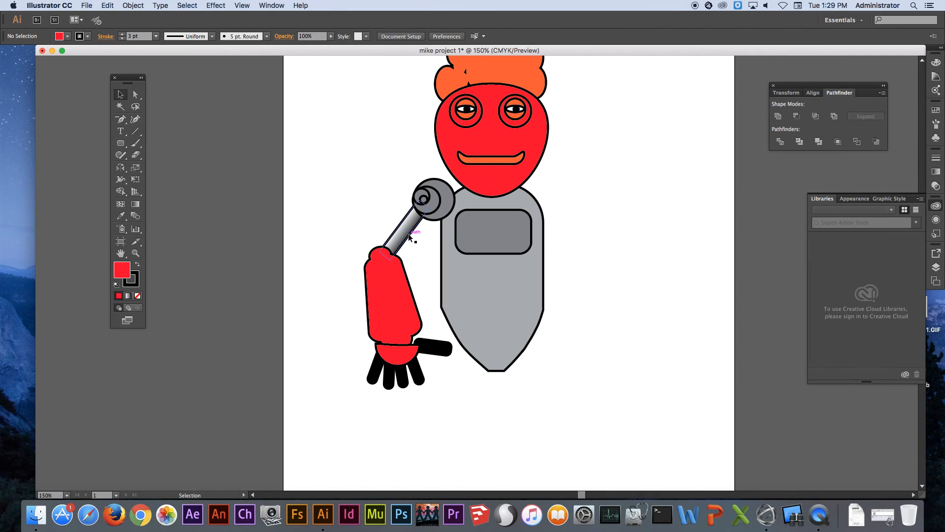
drag(337, 168, 429, 394)
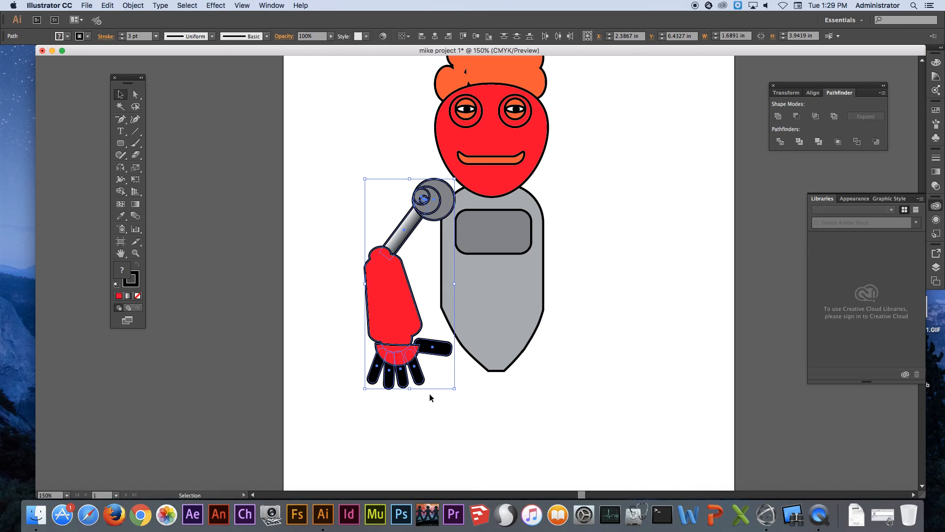
right_click(382, 287)
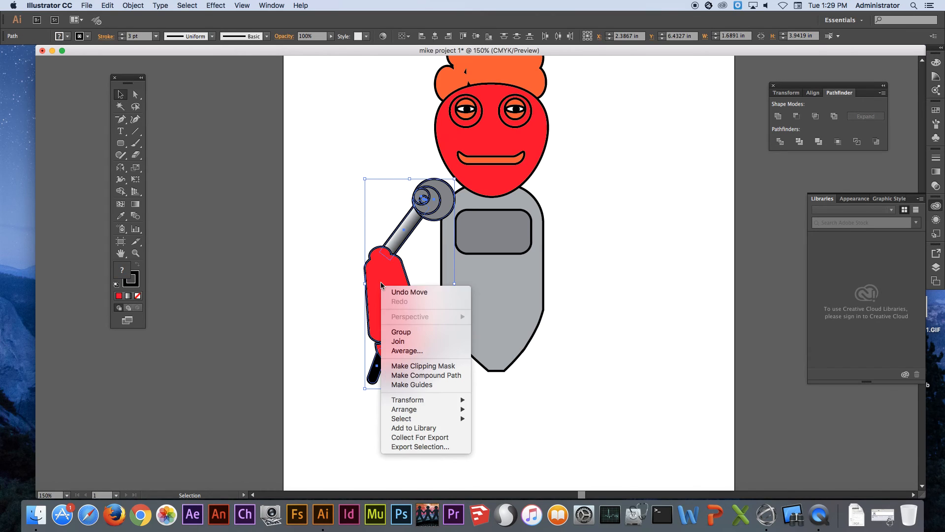
click(409, 332)
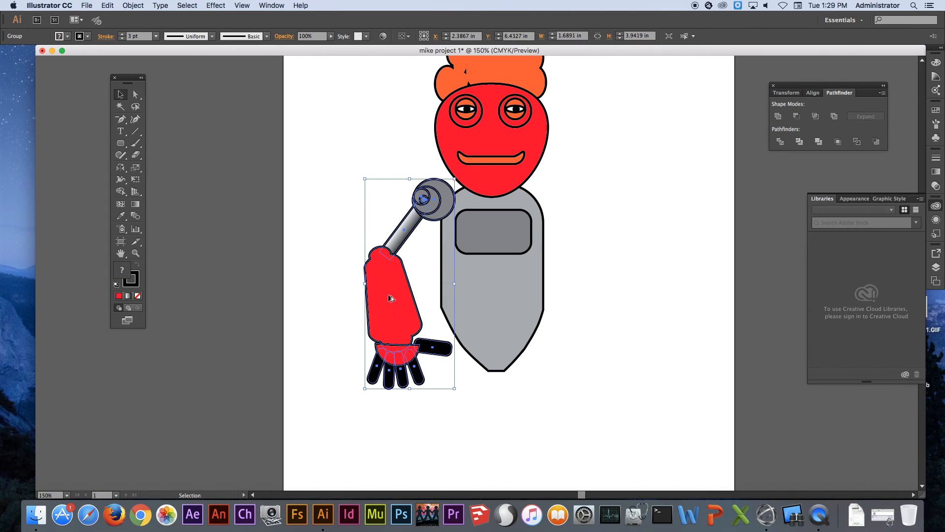
Duplicate the arm group to the other side of the body and reflect the copy across the vertical axis
drag(389, 298, 606, 306)
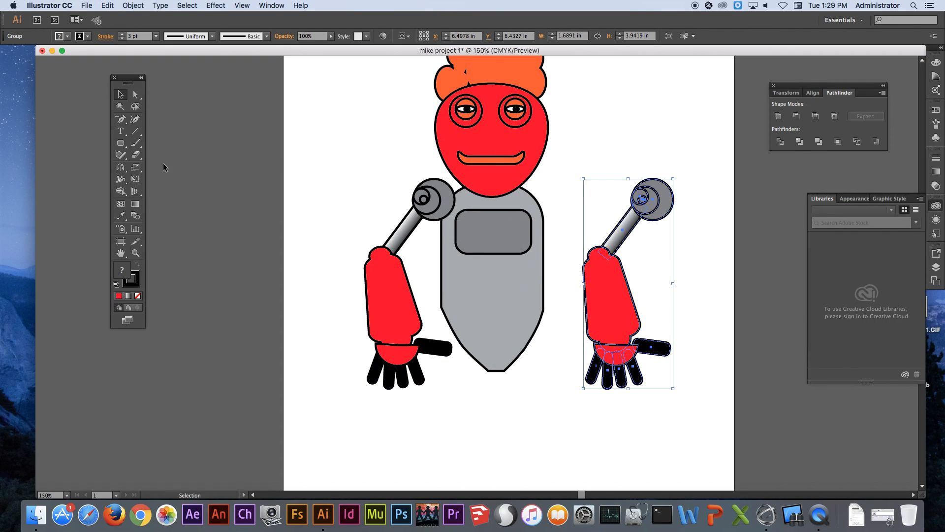
click(123, 169)
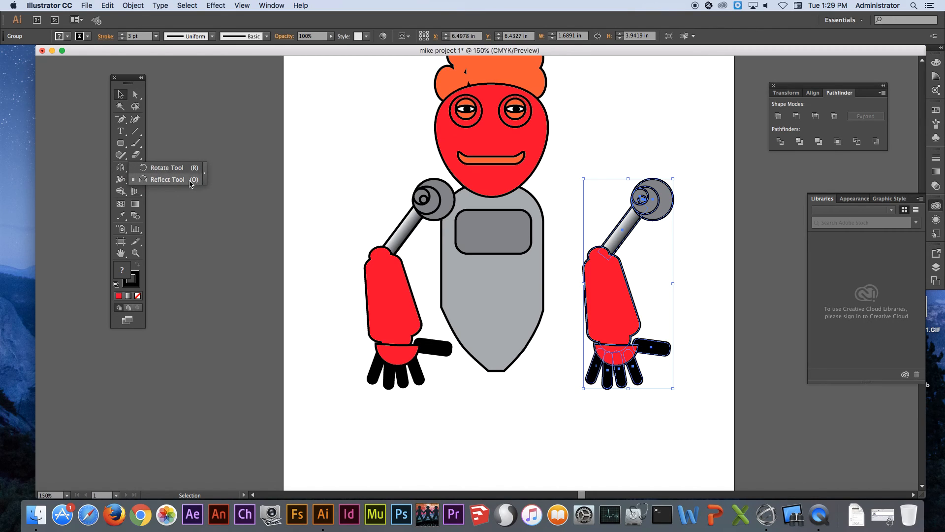
click(167, 180)
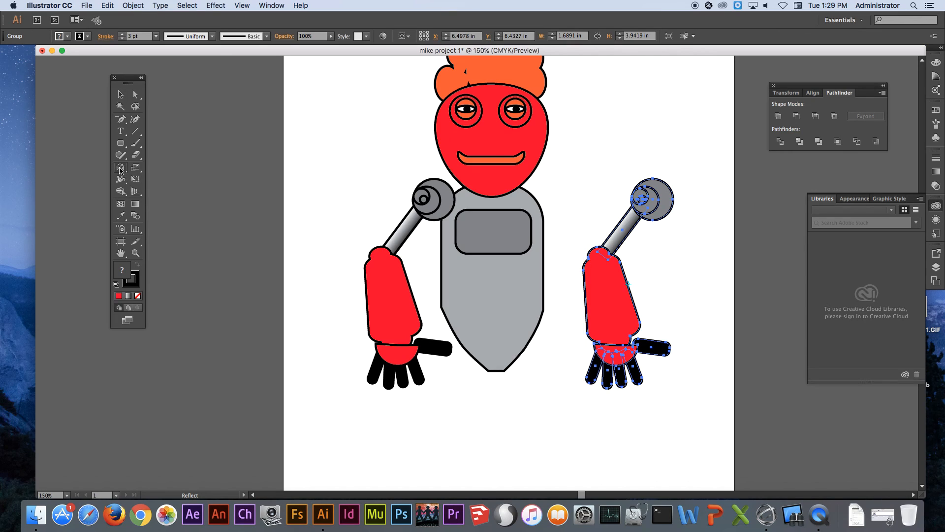
double_click(120, 170)
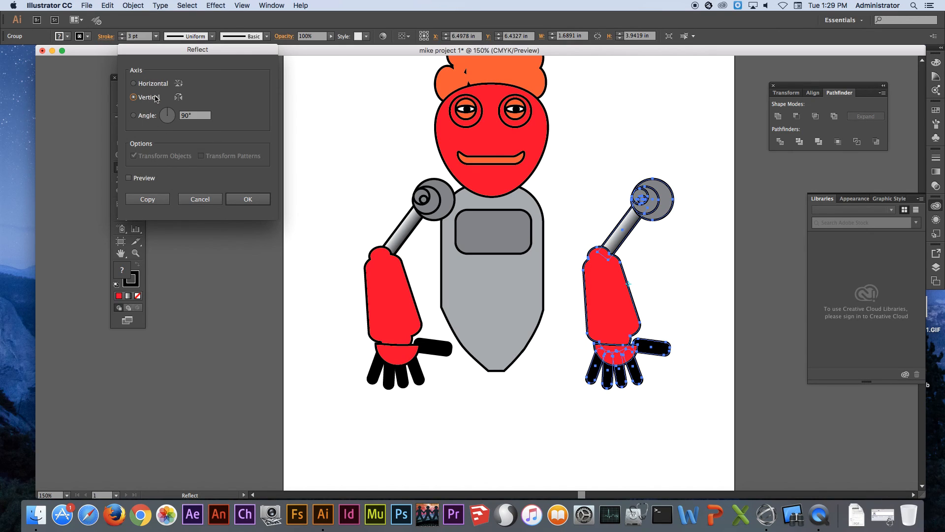
click(249, 199)
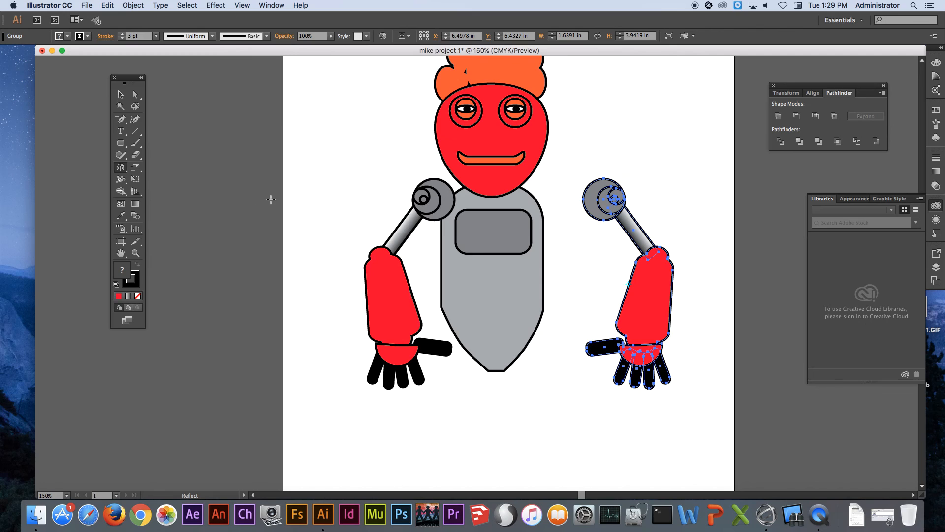
Place the mirrored arm's joint on the body's free shoulder, rotate the arm outward counter-clockwise, and deselect
click(120, 94)
drag(579, 173, 553, 201)
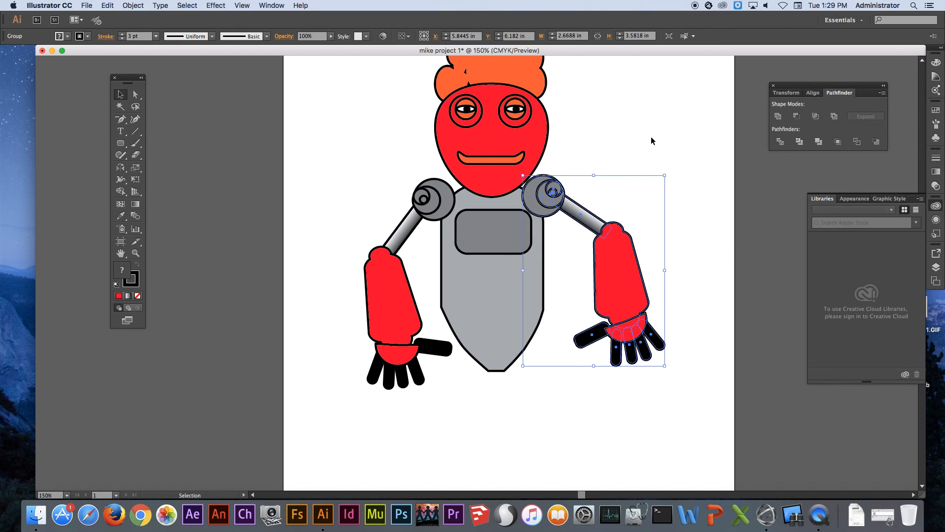
click(711, 175)
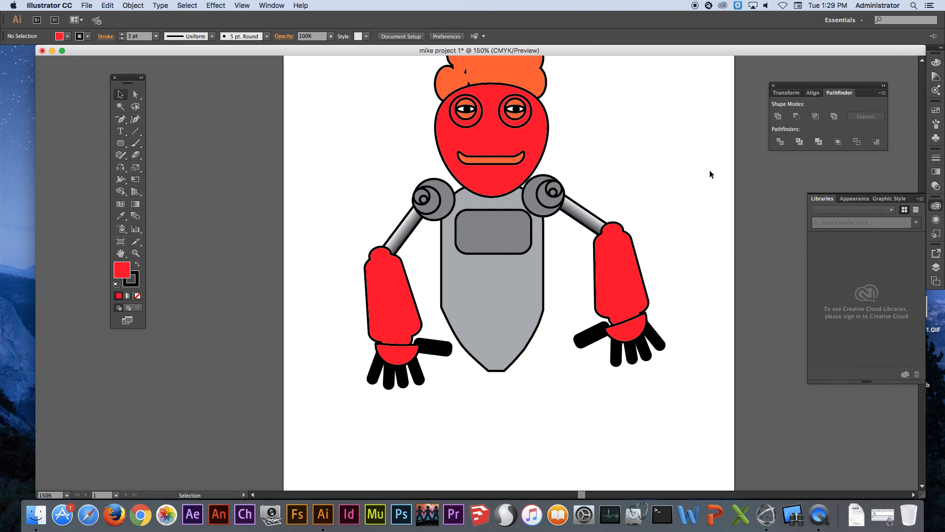
Ungroup the mirrored arm and clear the selection
click(616, 361)
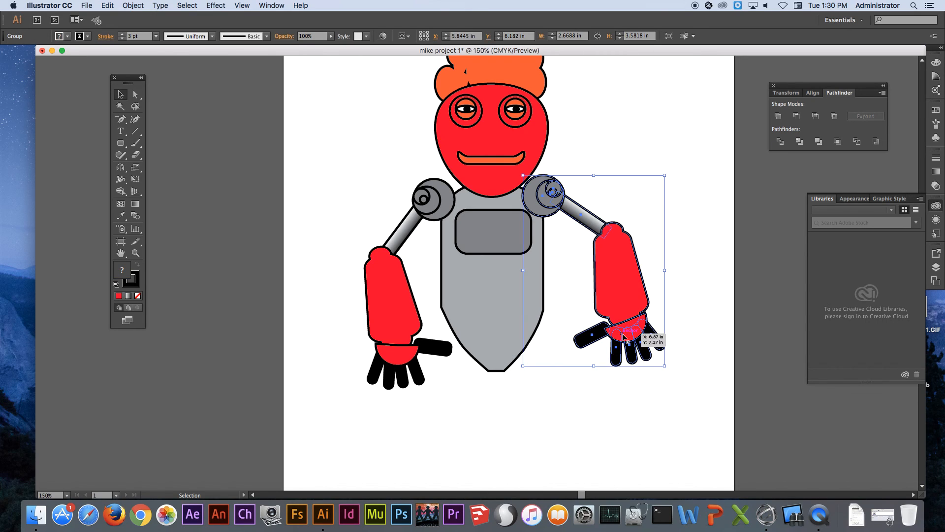
right_click(610, 228)
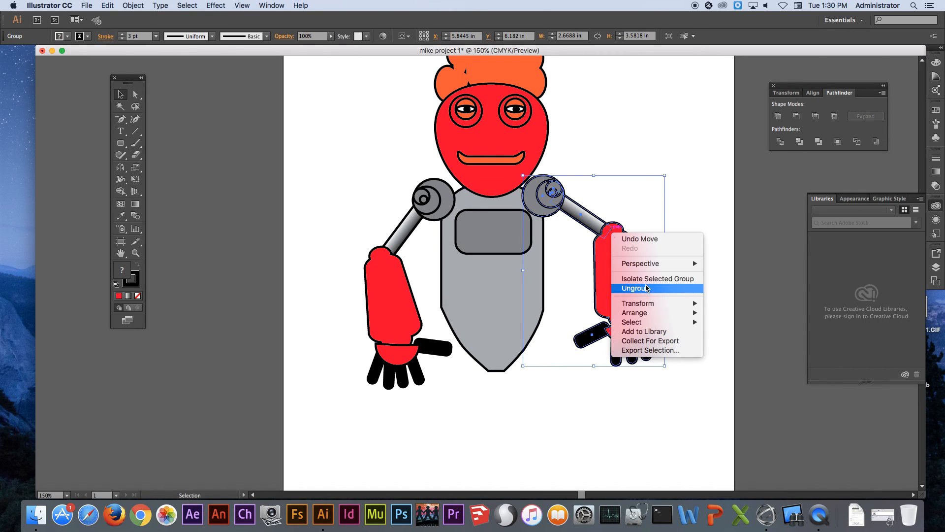
click(643, 292)
click(704, 311)
Tilt the mirrored hand's finger nearest the thumb away from the others, adjust the palm's size and angle over the fingers, and deselect
click(616, 351)
drag(624, 328, 618, 337)
drag(632, 342, 636, 341)
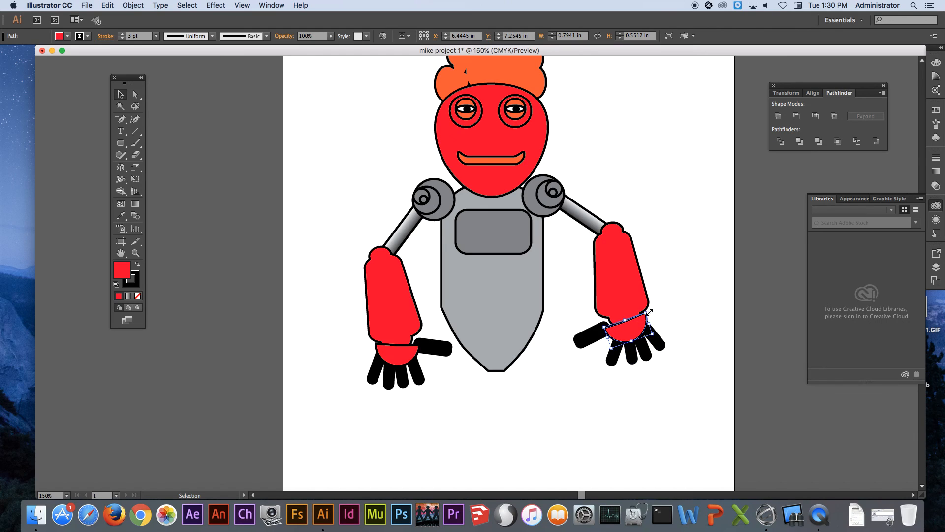
drag(654, 315, 658, 320)
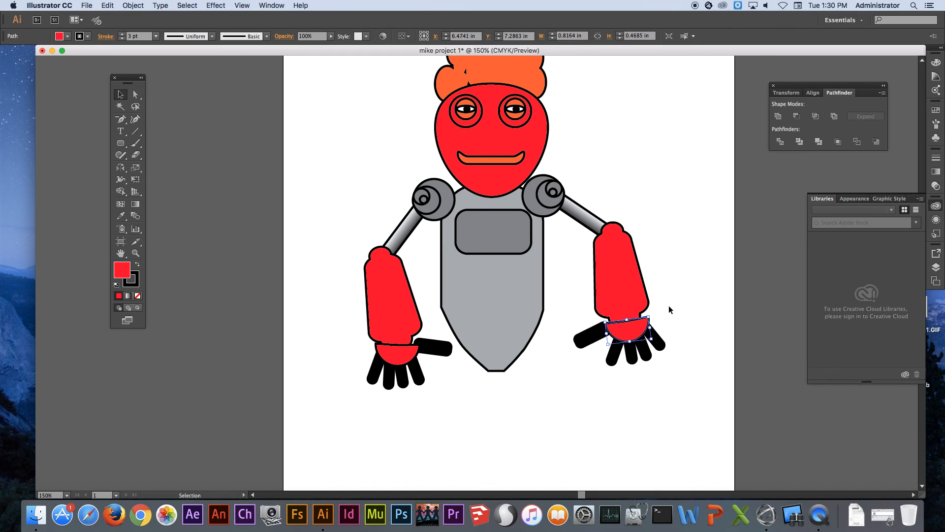
click(671, 305)
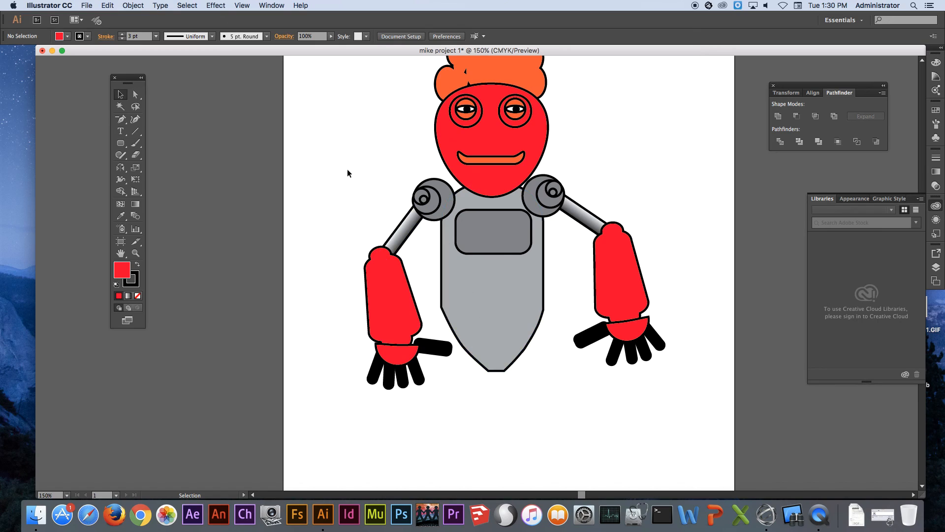